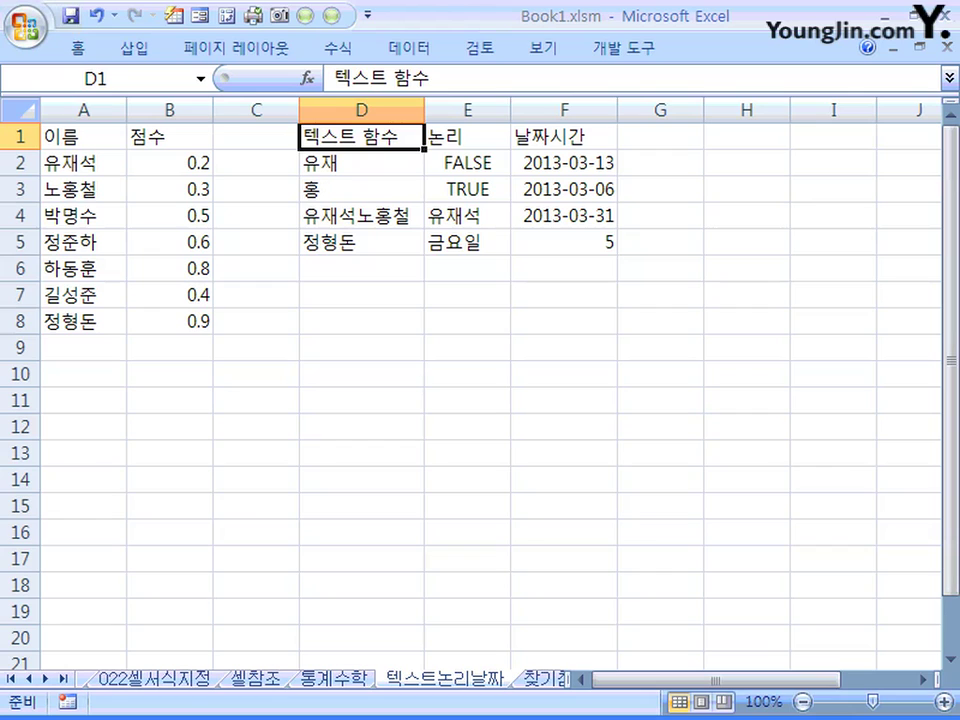
Examine the Text and Num_chars arguments of the LEFT function in cell D2
click(361, 163)
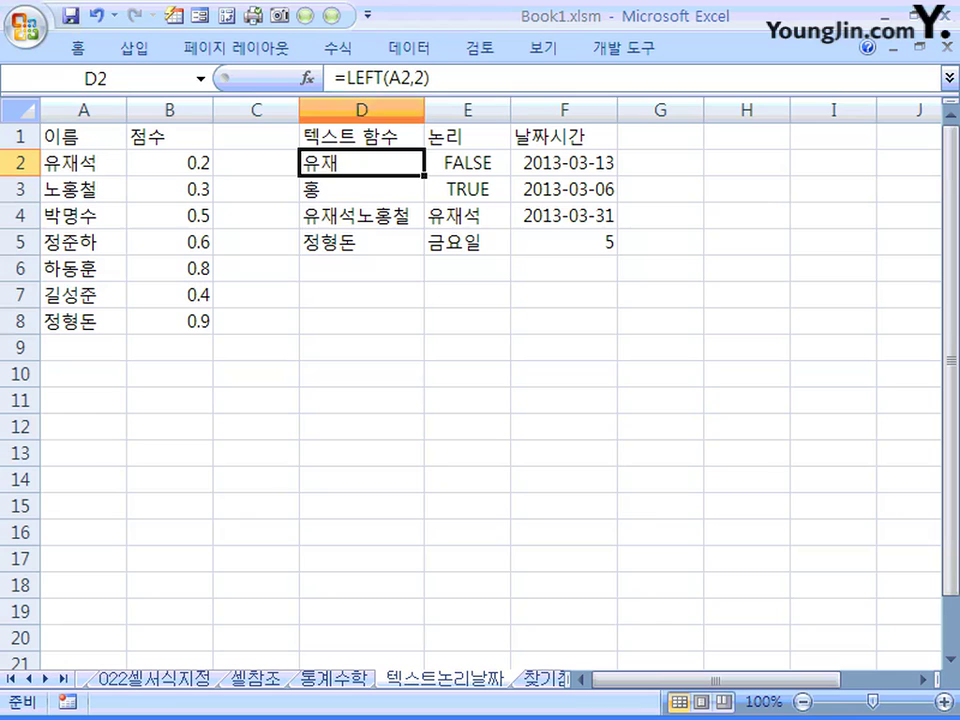
click(308, 78)
drag(310, 229, 552, 360)
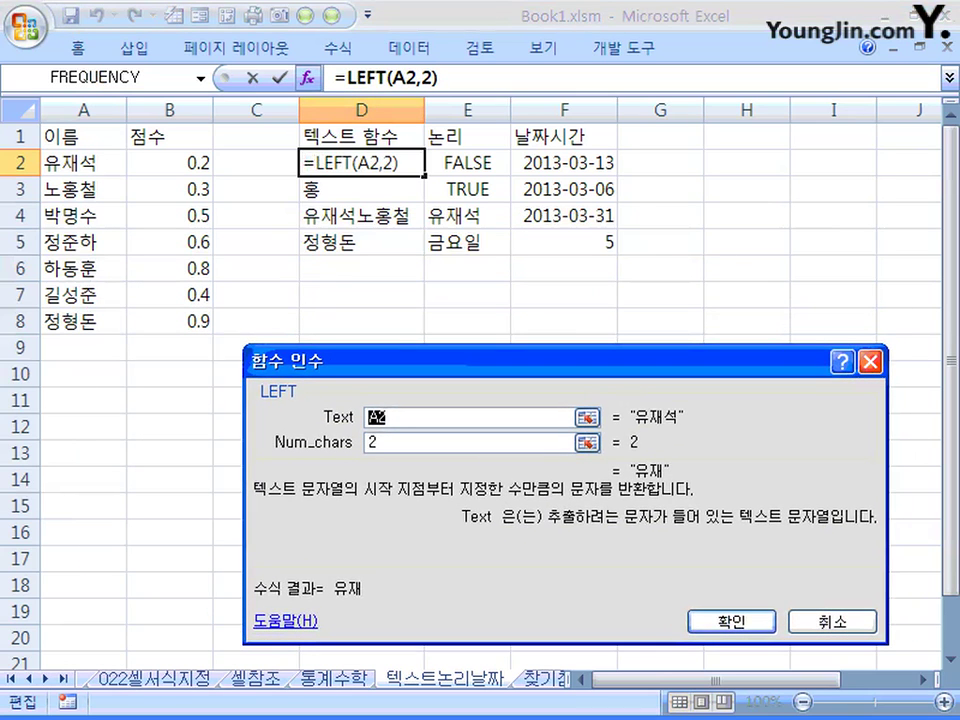
click(587, 418)
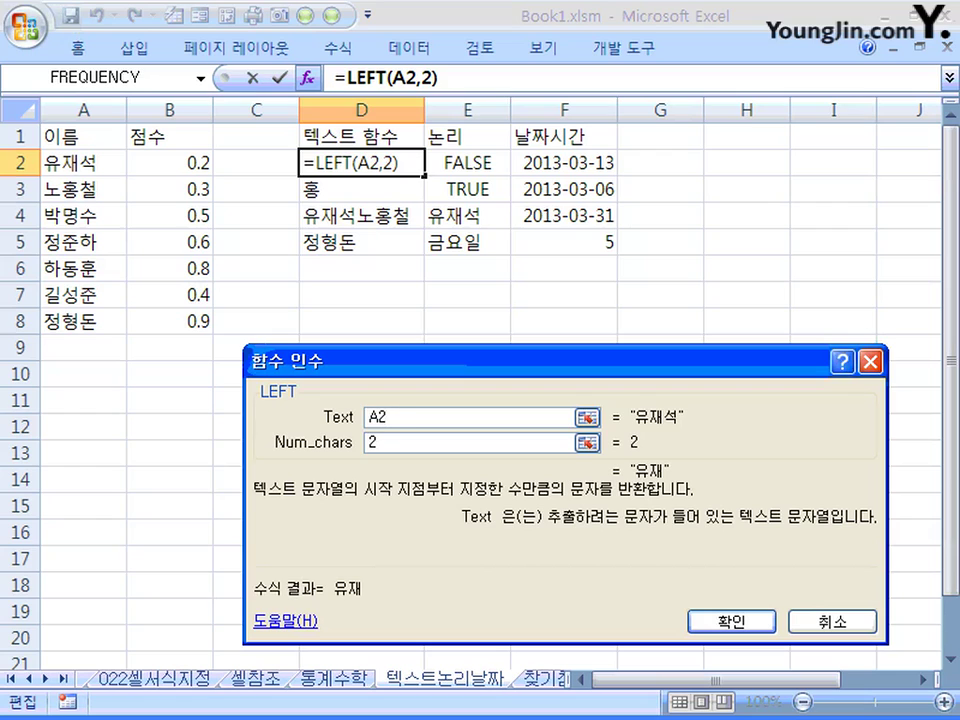
click(500, 443)
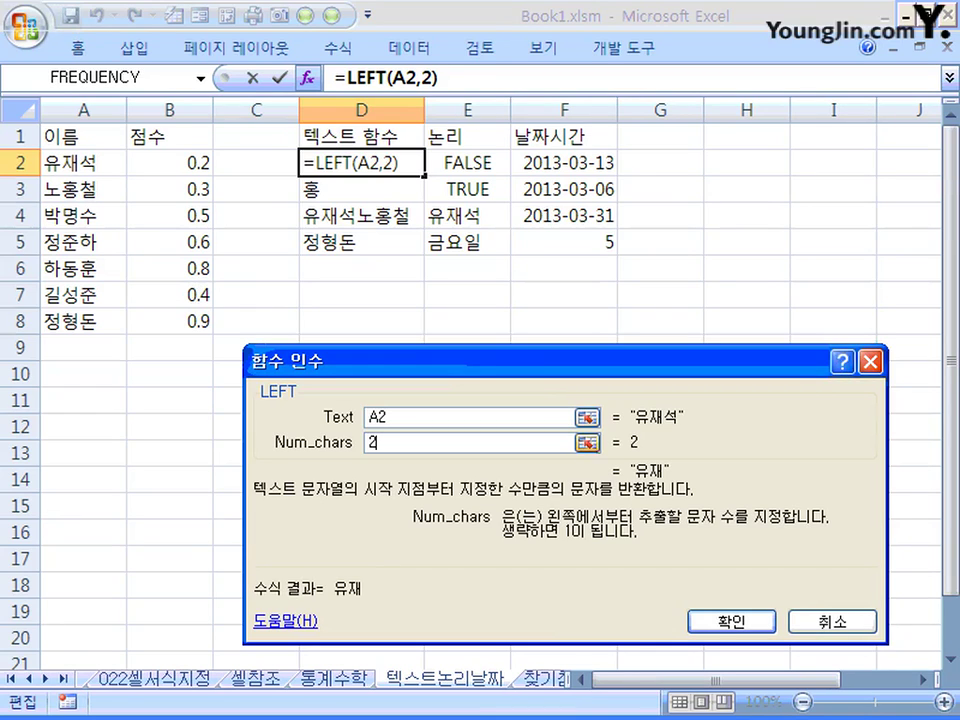
key(Return)
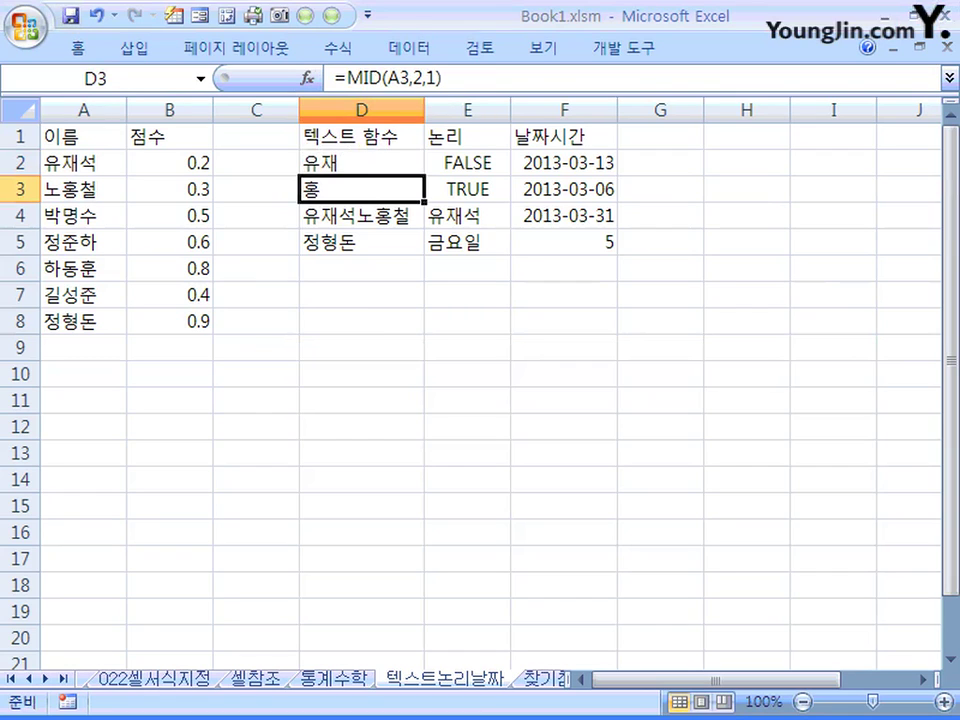
Examine the Text, Start_num and Num_chars arguments of the MID function in cell D3
click(307, 78)
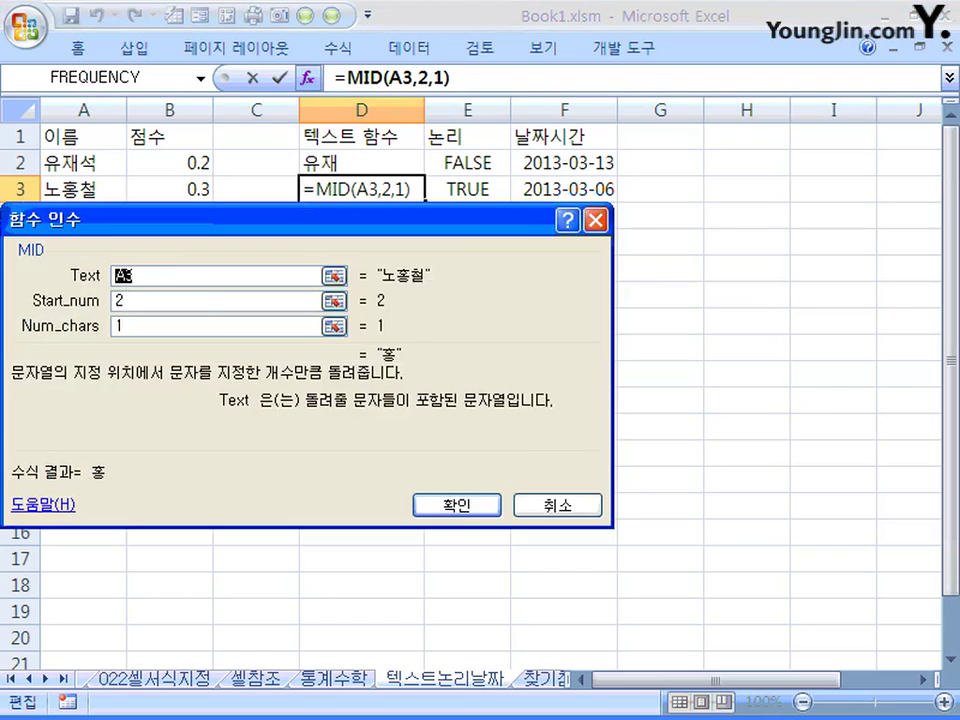
drag(300, 219, 553, 338)
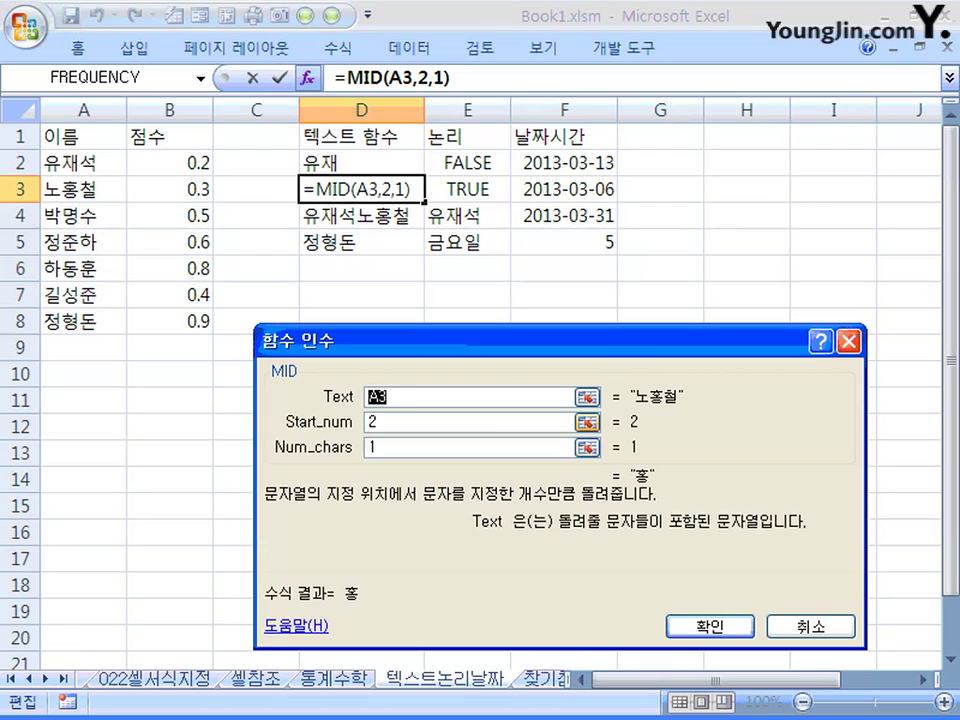
key(Tab)
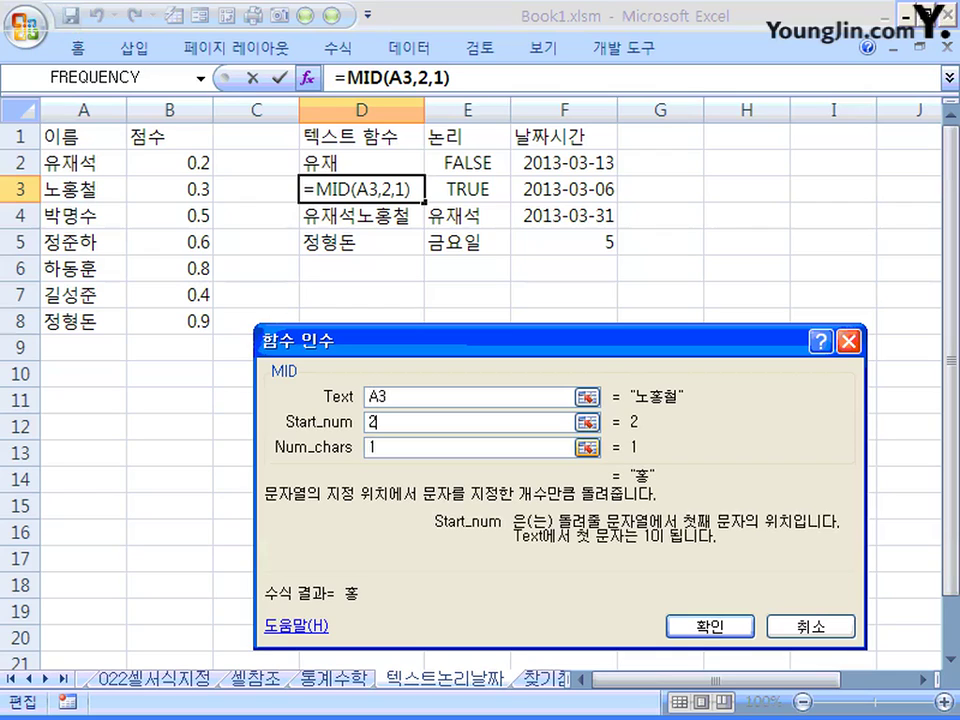
click(377, 448)
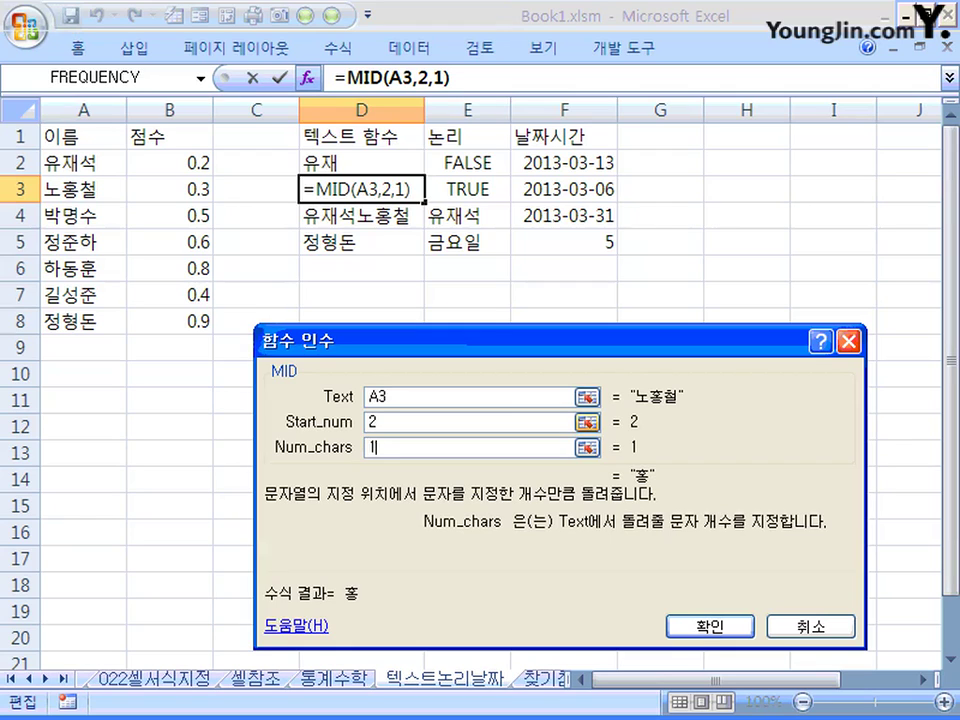
Try a Num_chars value of 2 in D3's MID function, then discard the change
click(587, 448)
text(2)
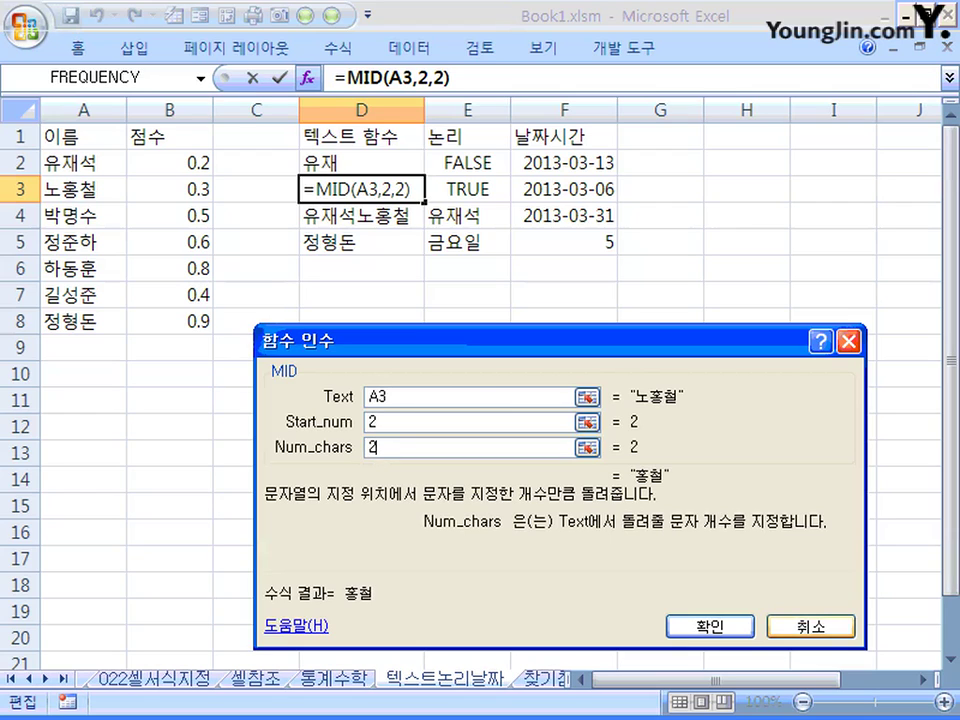
click(811, 627)
View the CONCATENATE formula in D4 and examine each argument of the REPLACE function in D5
click(362, 216)
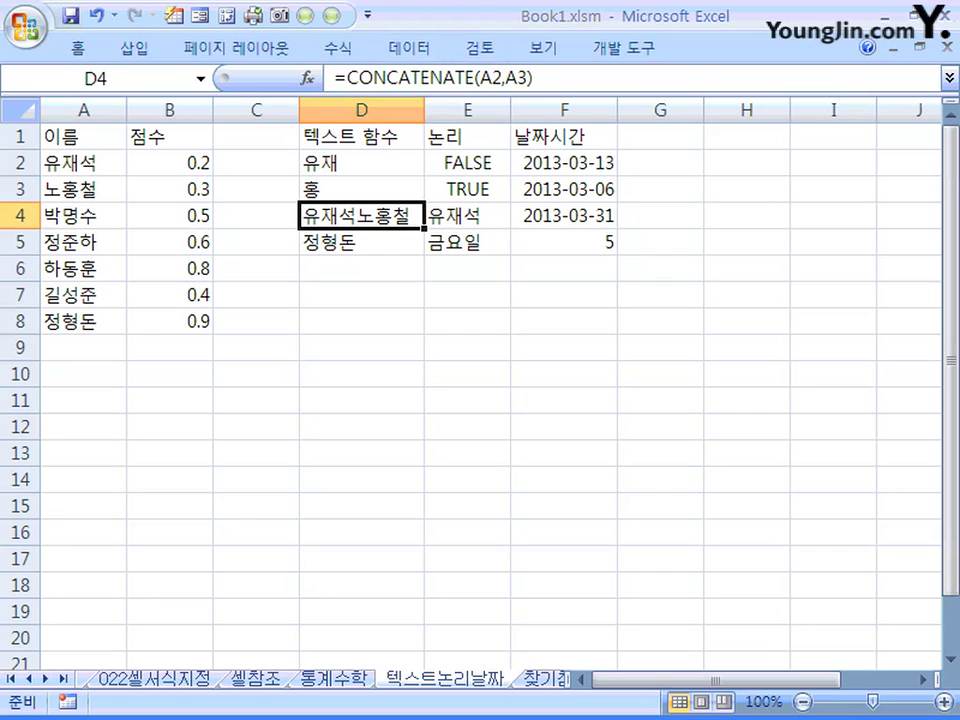
click(361, 242)
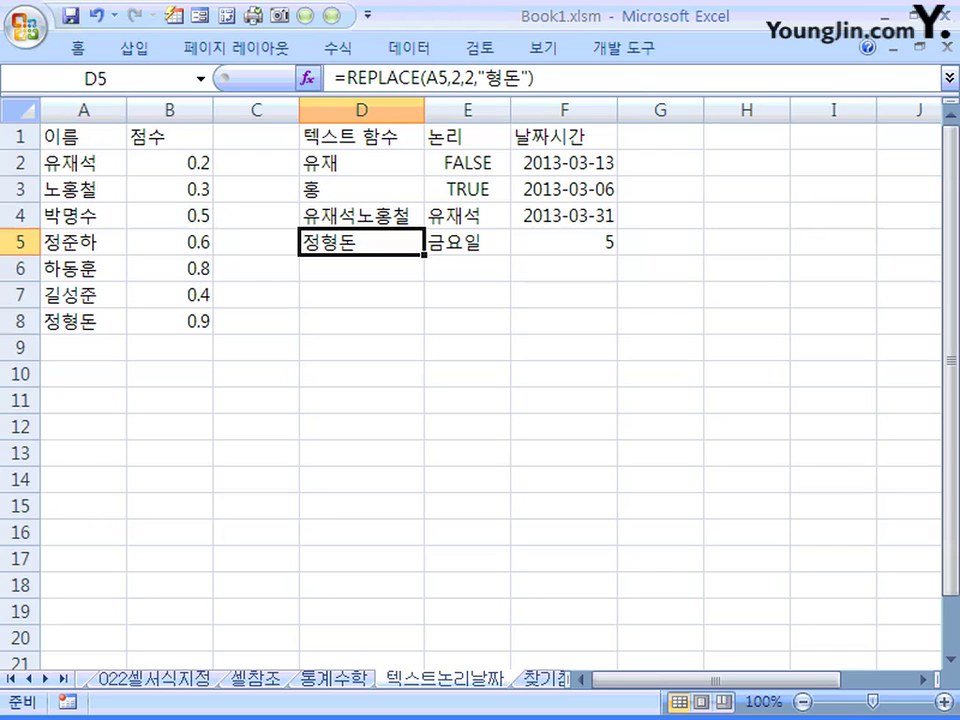
click(308, 78)
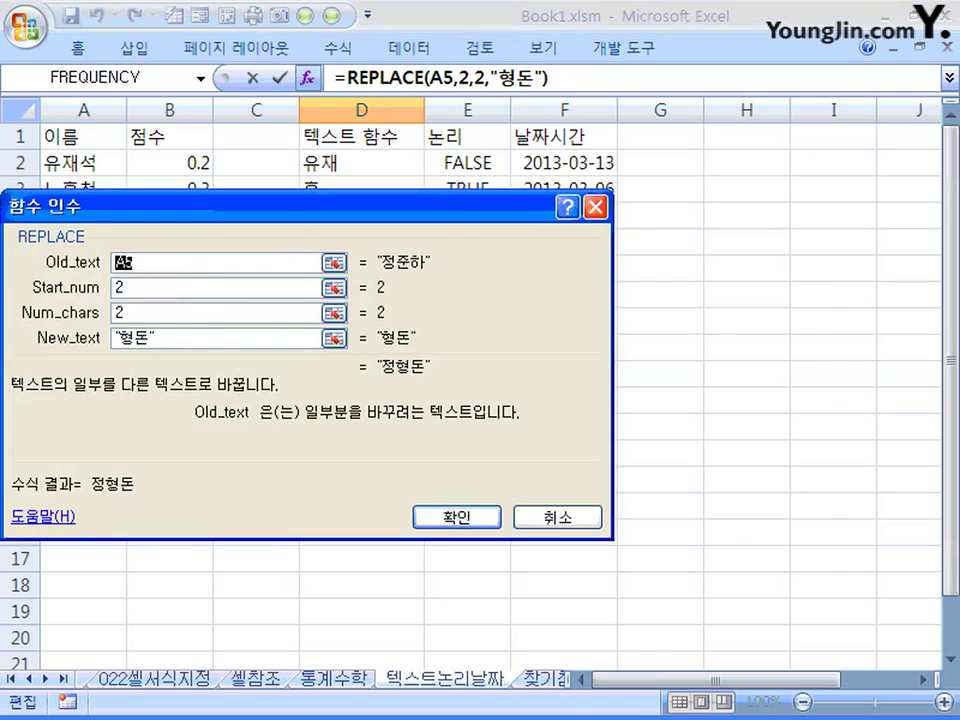
drag(200, 206, 418, 304)
click(430, 386)
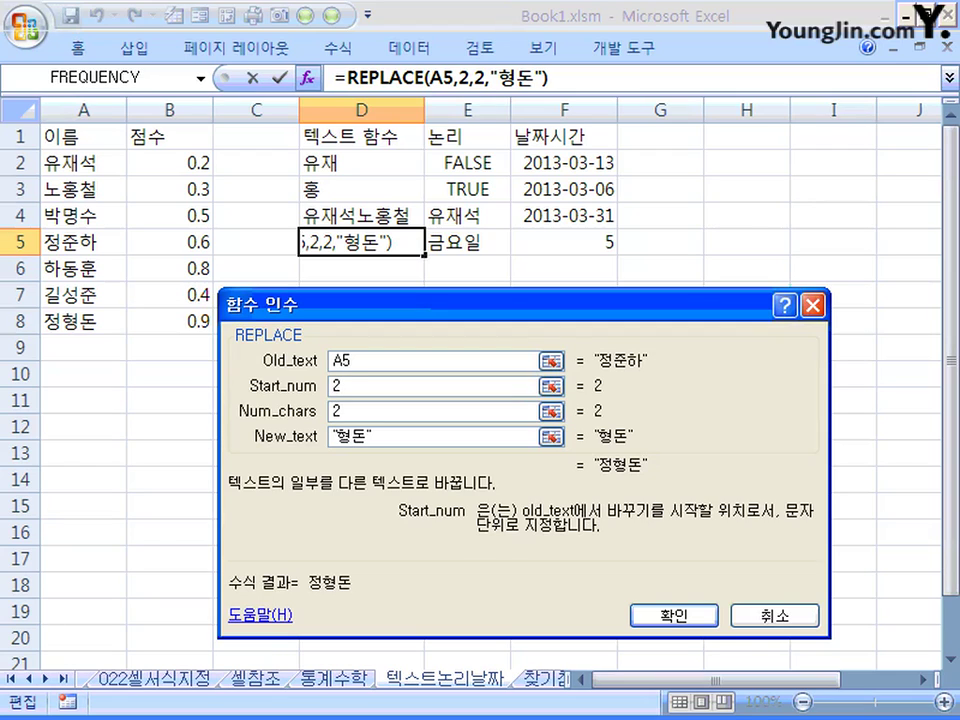
click(430, 411)
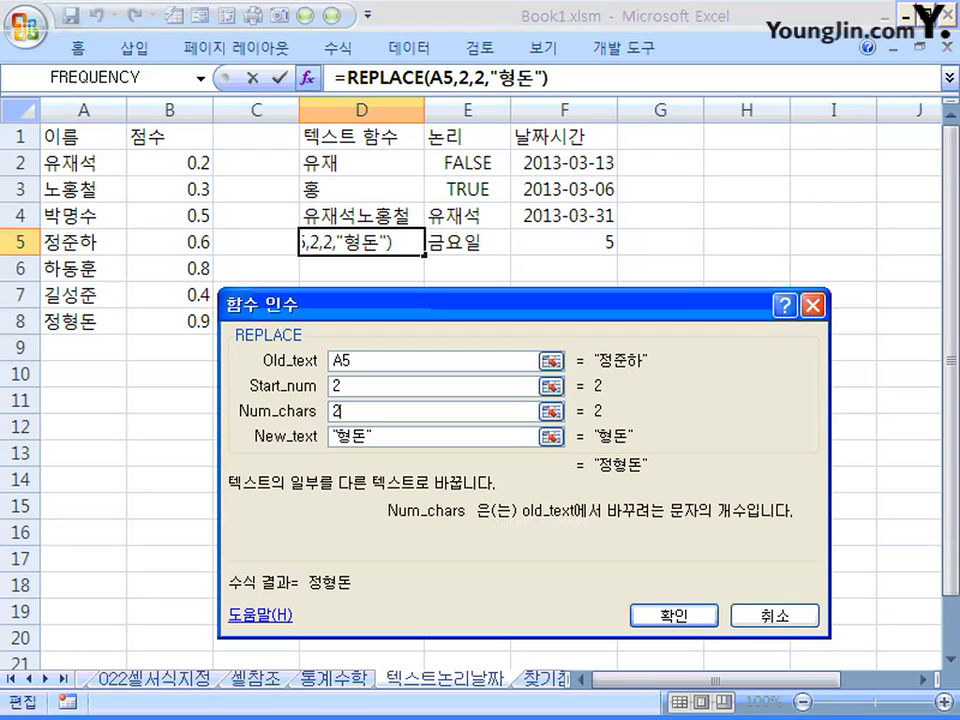
click(440, 436)
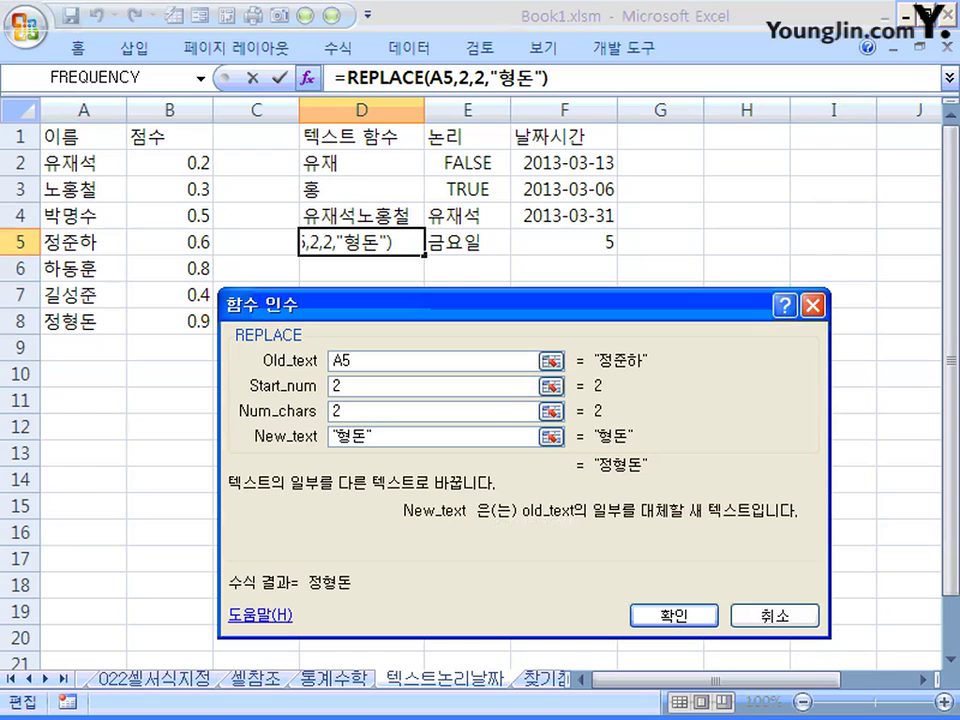
key(Return)
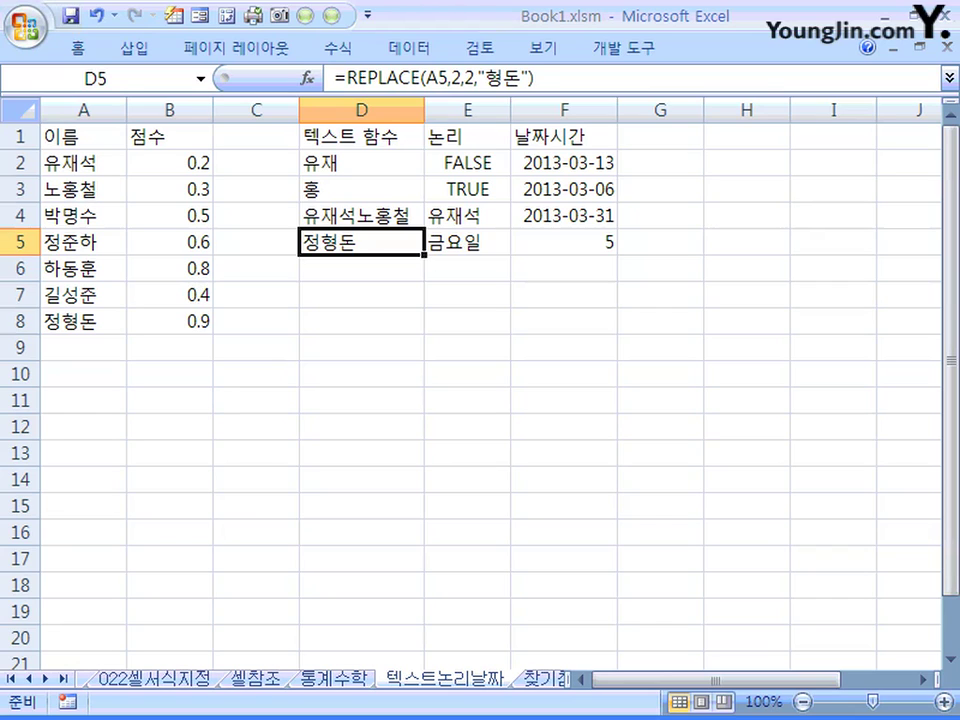
Compare the AND formula in cell E2 with the OR formula in cell E3
click(467, 163)
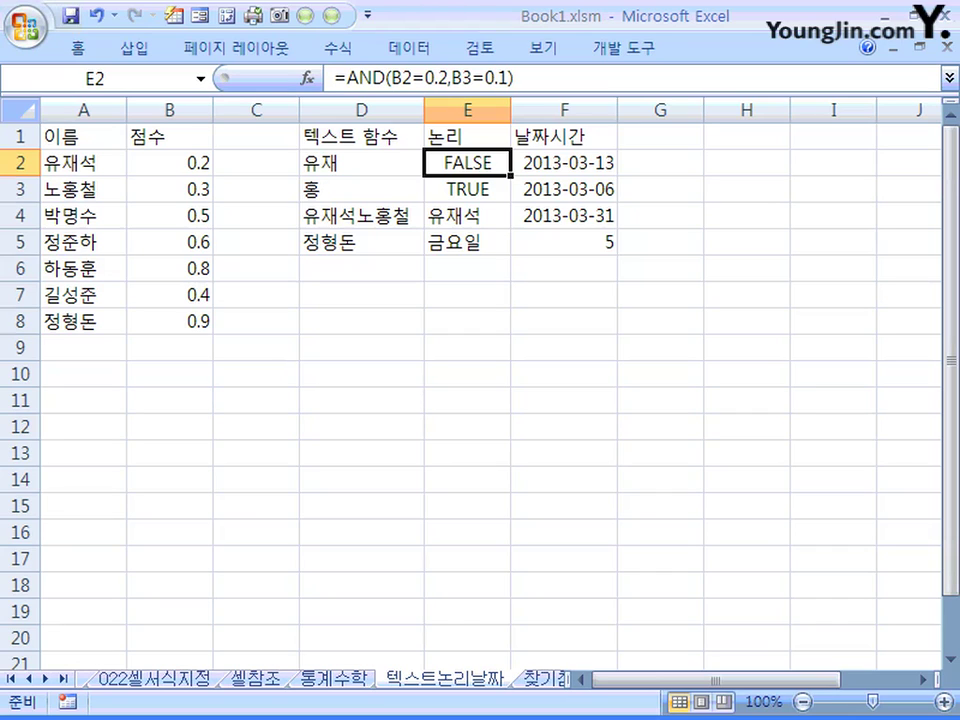
click(467, 189)
click(467, 163)
click(468, 190)
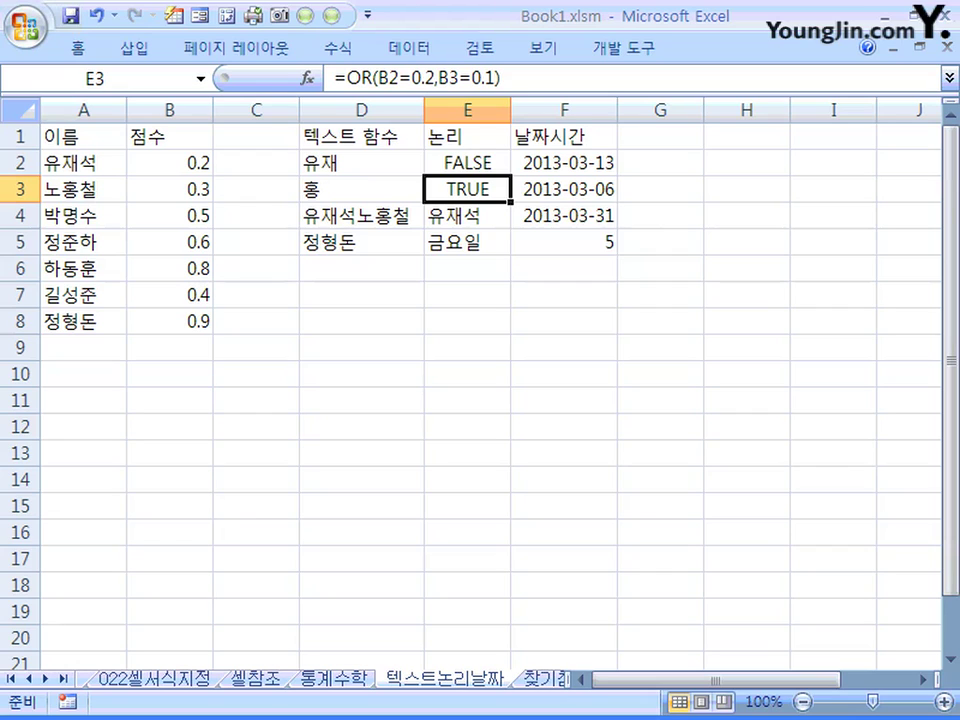
Evaluate the B3=0.1 and B2=0.2 conditions inside E2's AND formula, then cancel the edit to keep the original formula
click(467, 163)
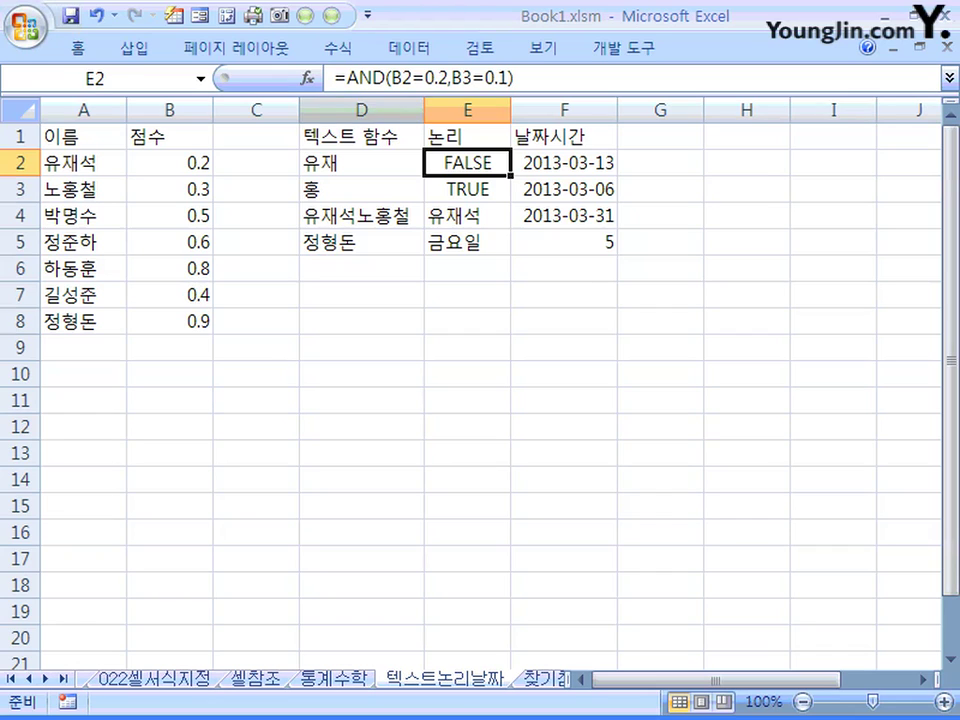
drag(392, 78, 448, 78)
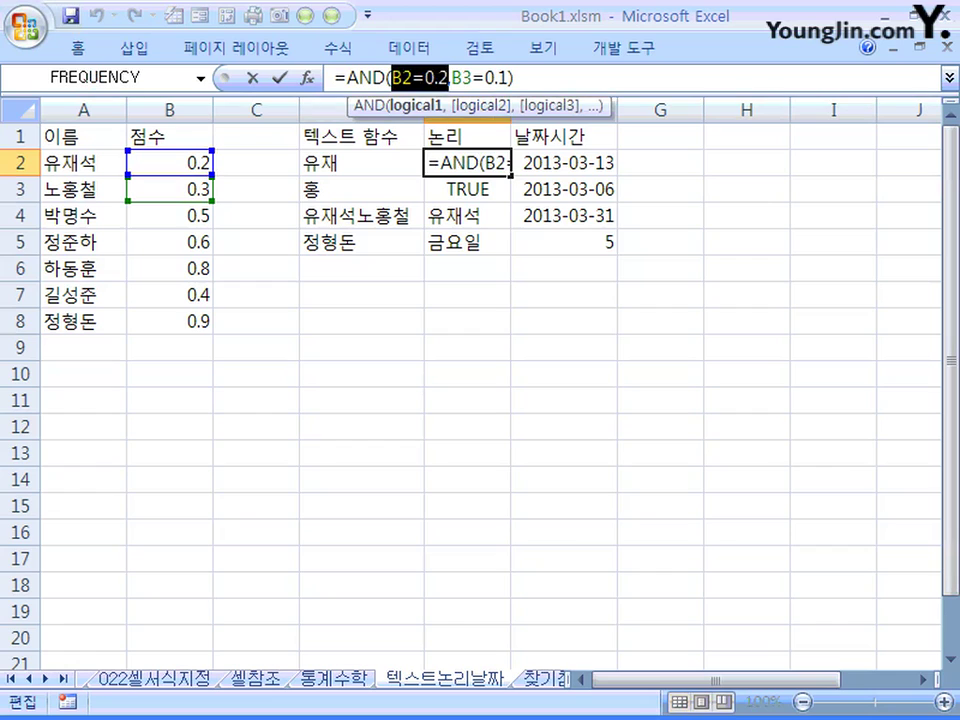
drag(451, 78, 509, 78)
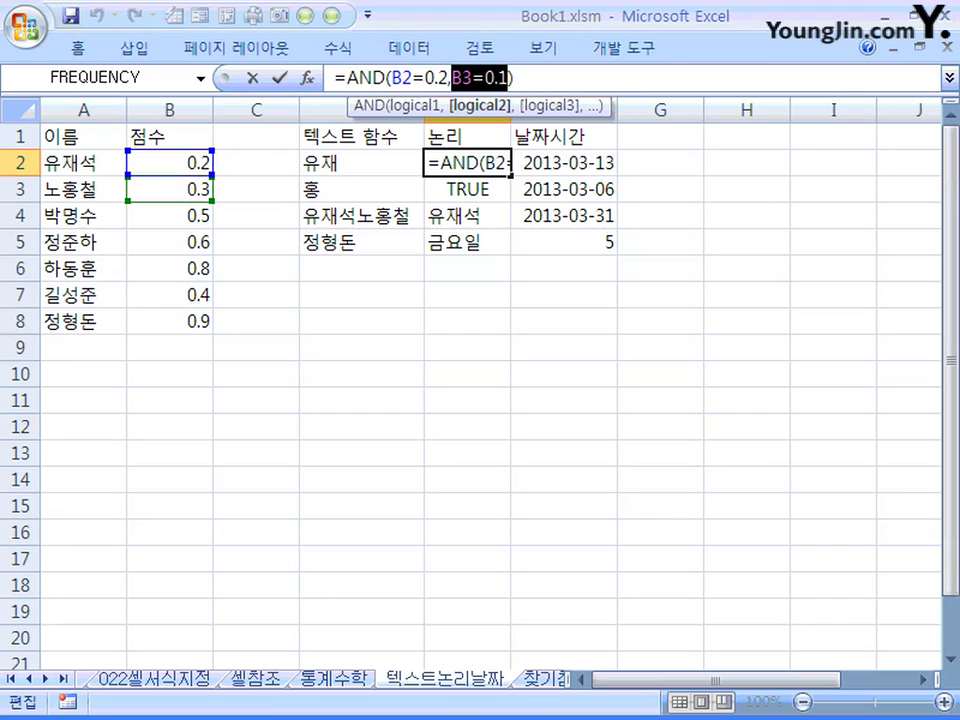
key(F9)
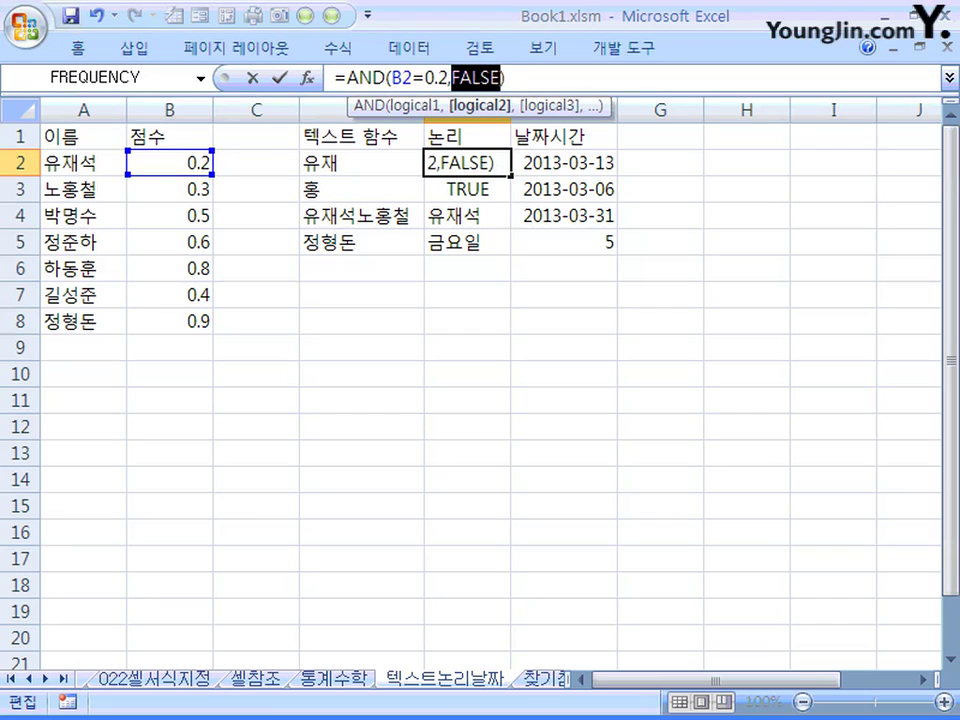
drag(391, 78, 450, 77)
key(F9)
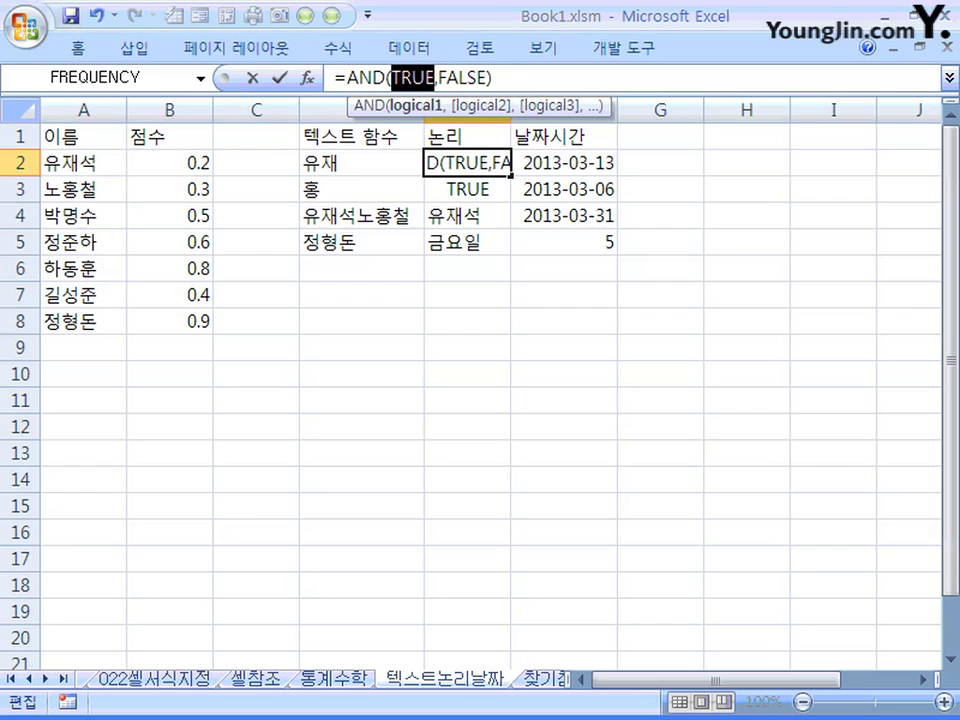
click(487, 78)
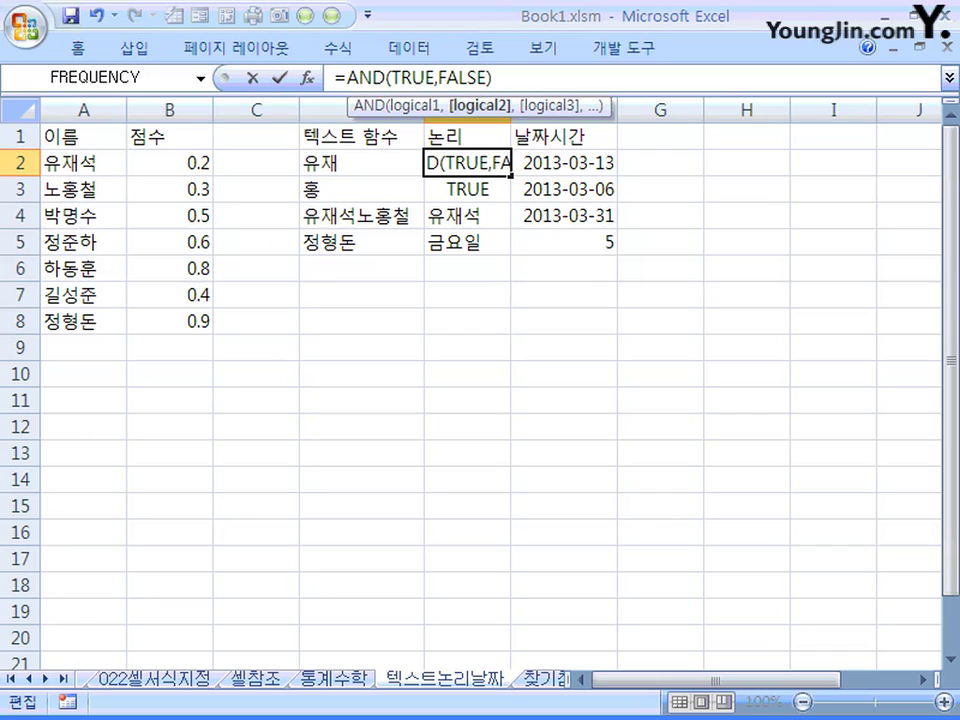
key(Escape)
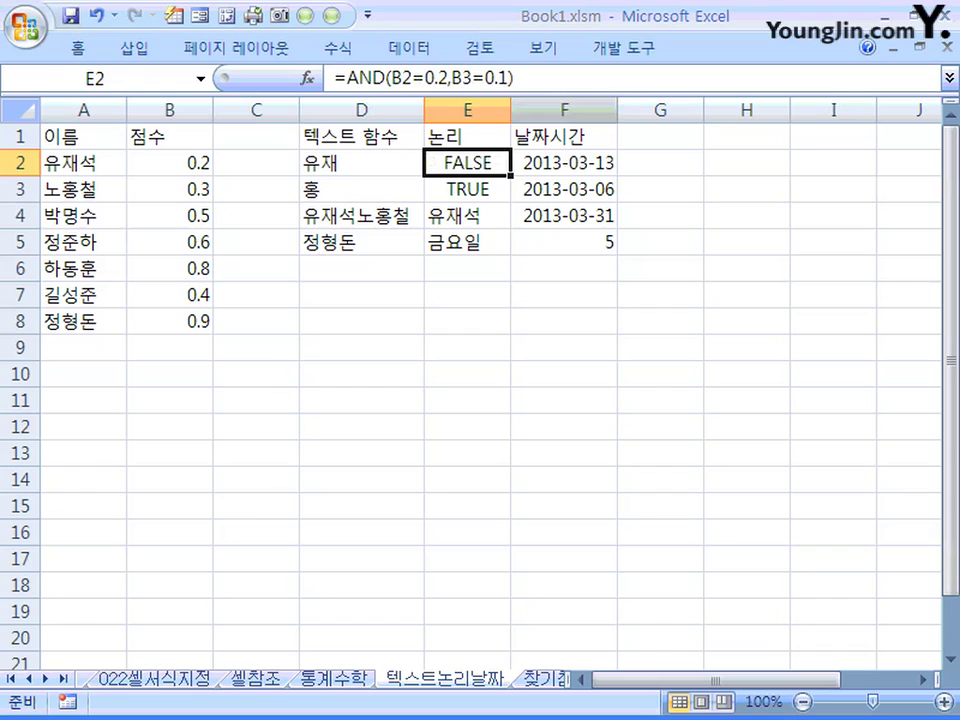
Recheck the OR formula in E3 against E2, highlighting its B2=0.2 condition without changing it
click(467, 189)
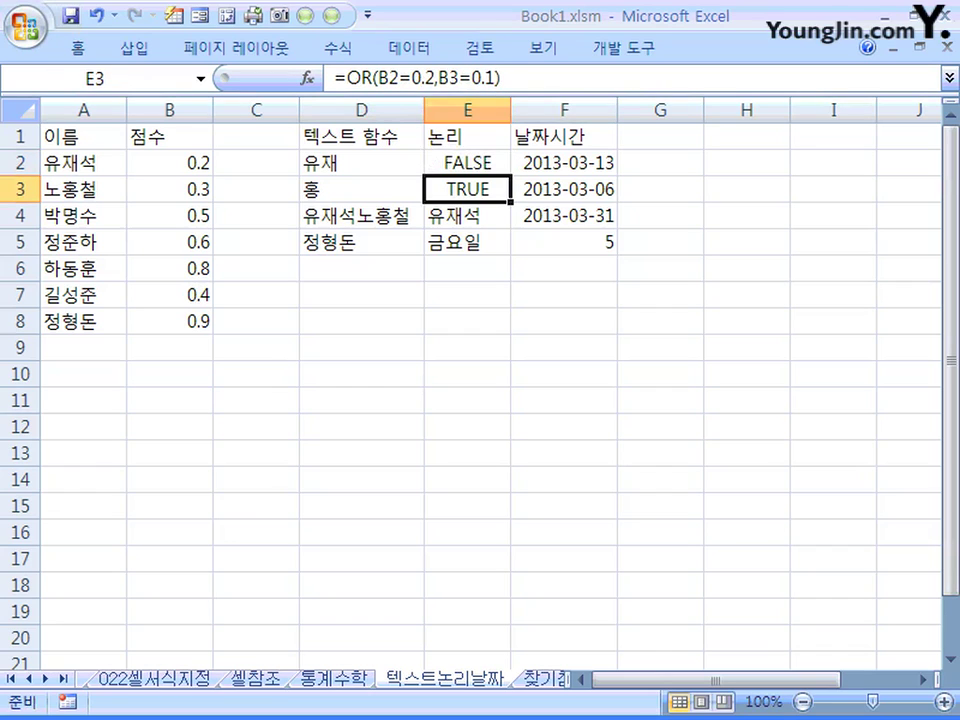
click(467, 163)
click(467, 189)
drag(378, 78, 436, 78)
key(Escape)
Open the arguments of the IF function in E4 and examine its Logical_test, Value_if_true and Value_if_false entries
click(467, 216)
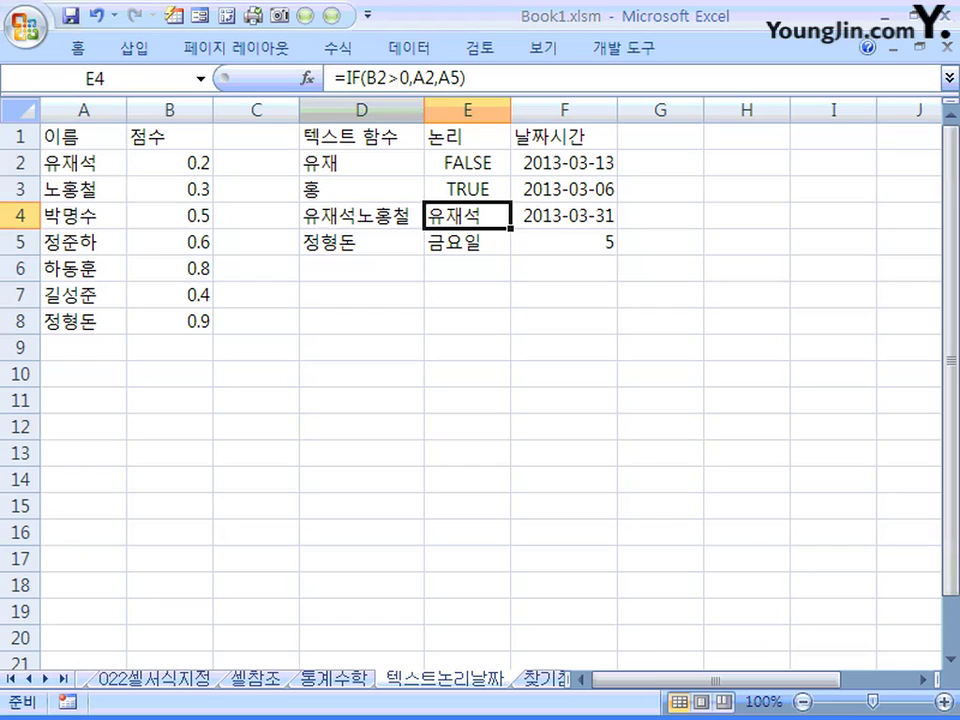
click(308, 78)
drag(300, 220, 553, 348)
click(418, 404)
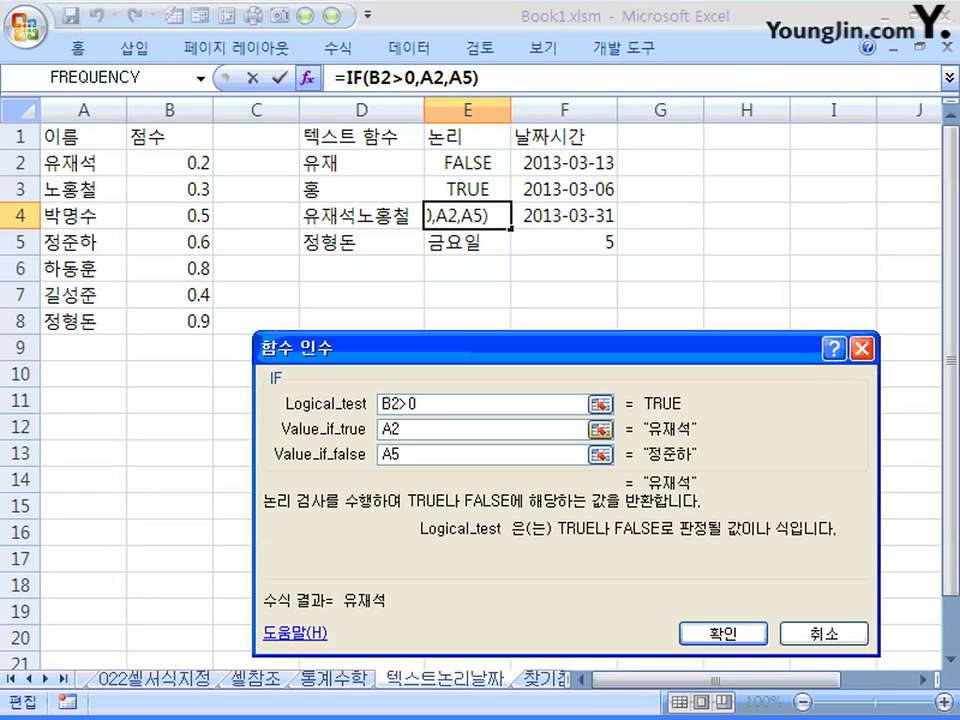
click(430, 429)
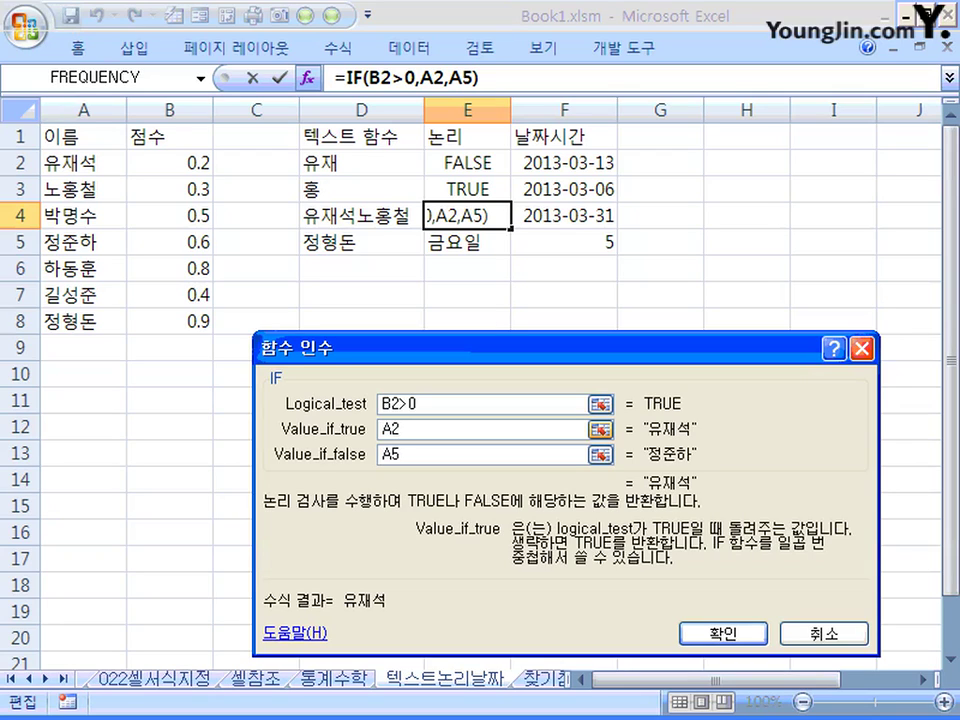
click(384, 453)
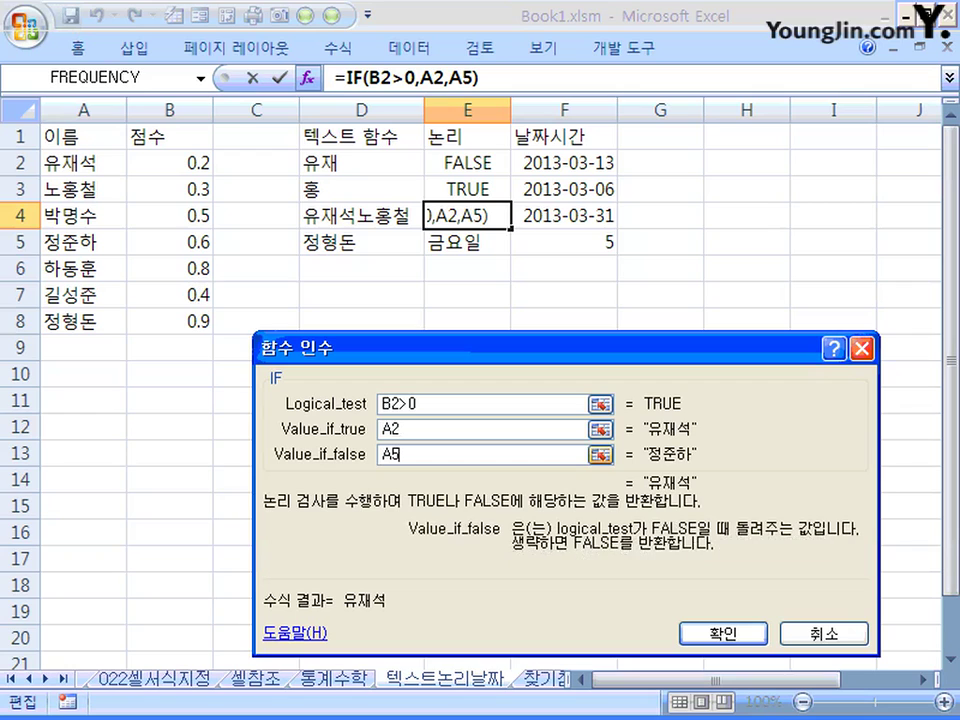
Recheck how E4's IF condition B2>0 chooses between A2 and A5, then close its arguments without changing them
click(407, 403)
drag(407, 403, 381, 403)
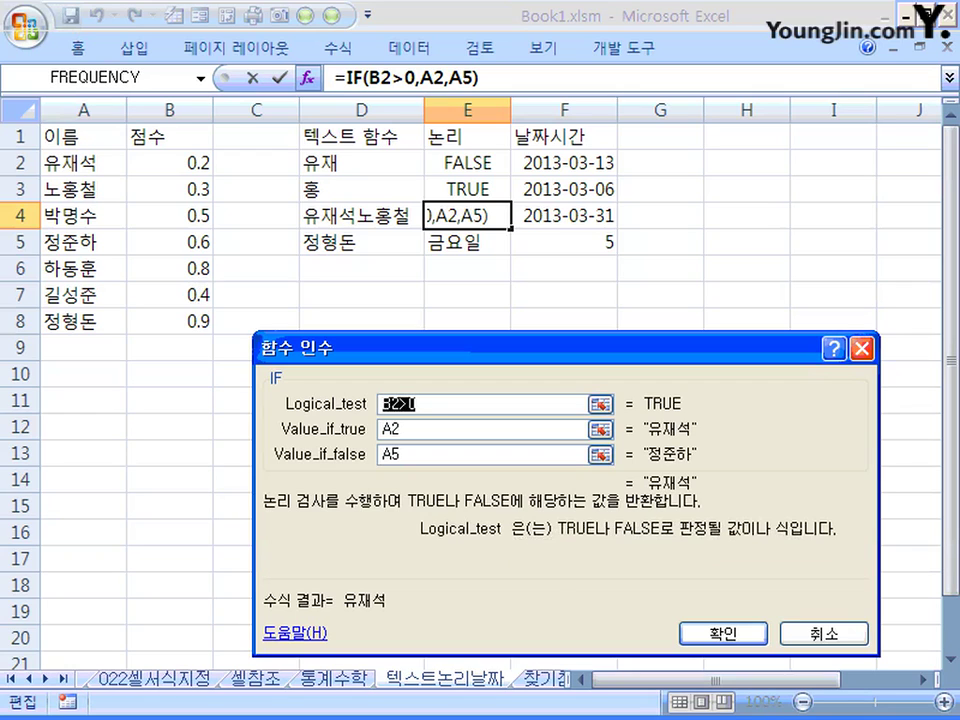
drag(400, 454, 381, 454)
click(400, 429)
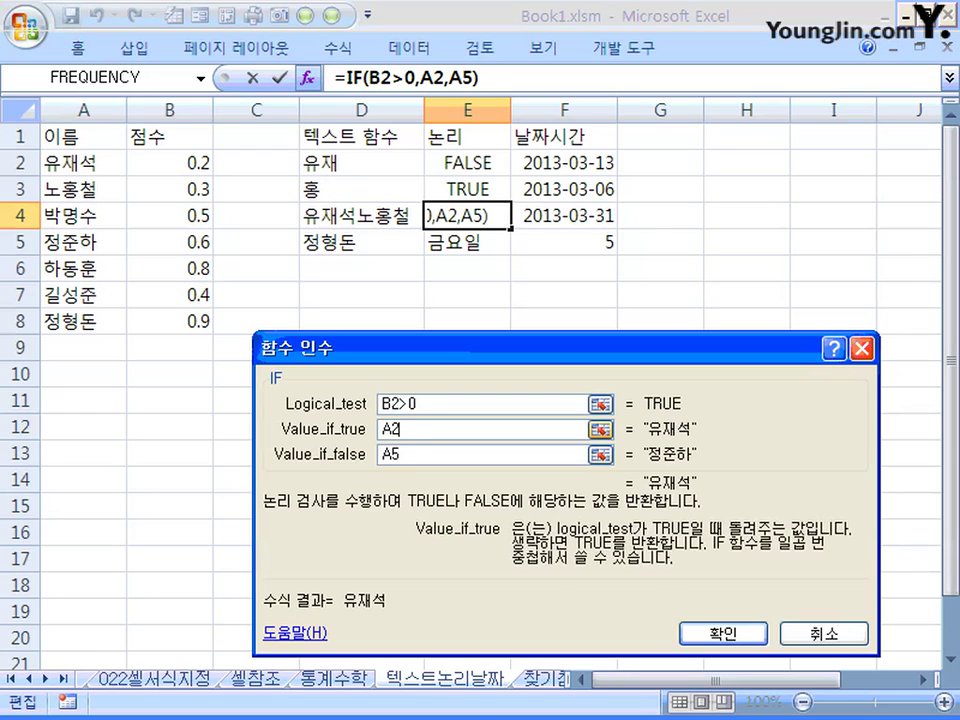
click(420, 404)
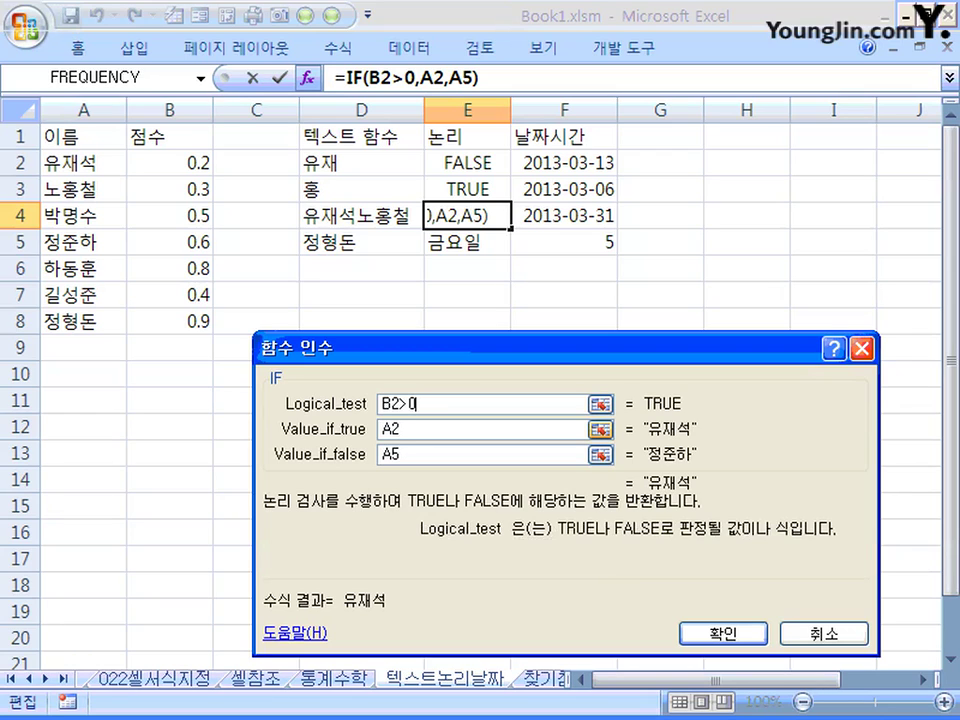
click(410, 429)
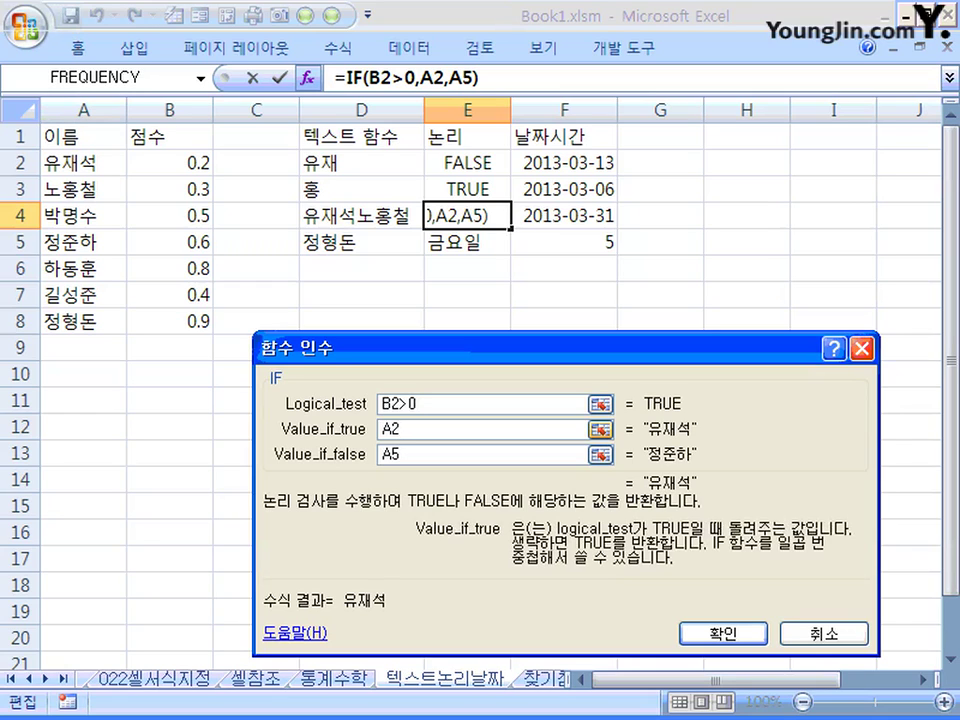
drag(411, 403, 379, 429)
key(Return)
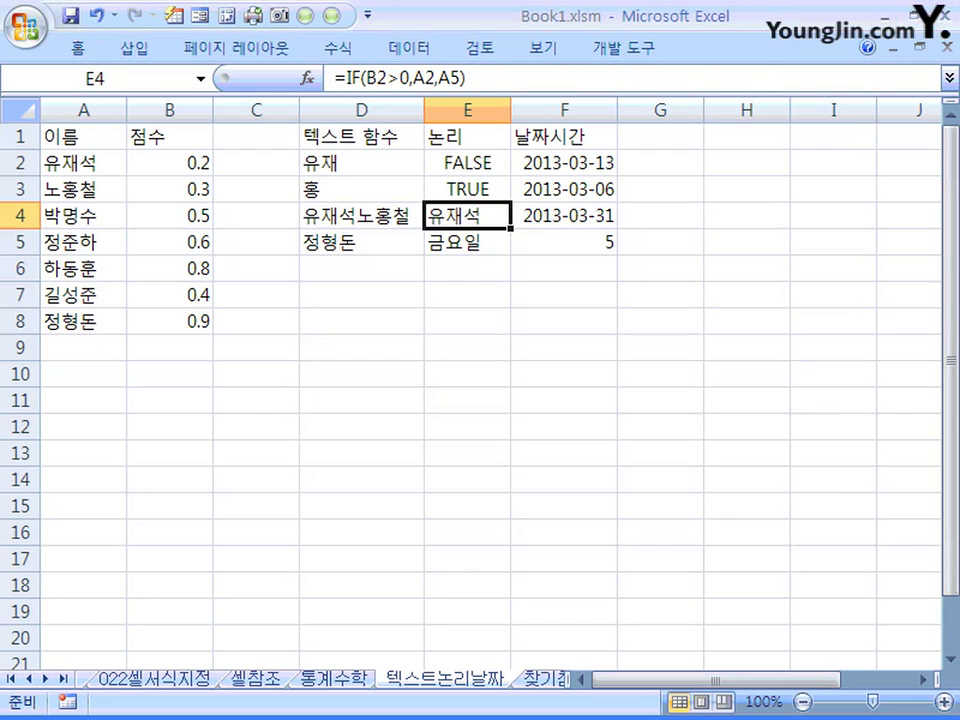
Examine the CHOOSE function's arguments in E5, from Index_num through Value5, and close them unchanged
click(467, 242)
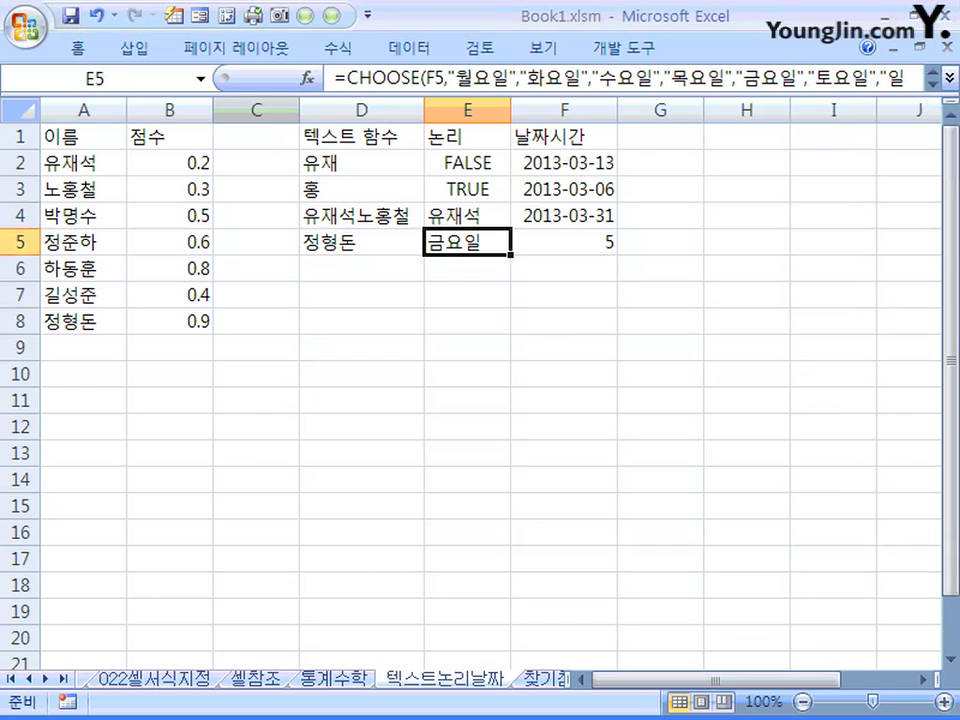
click(308, 78)
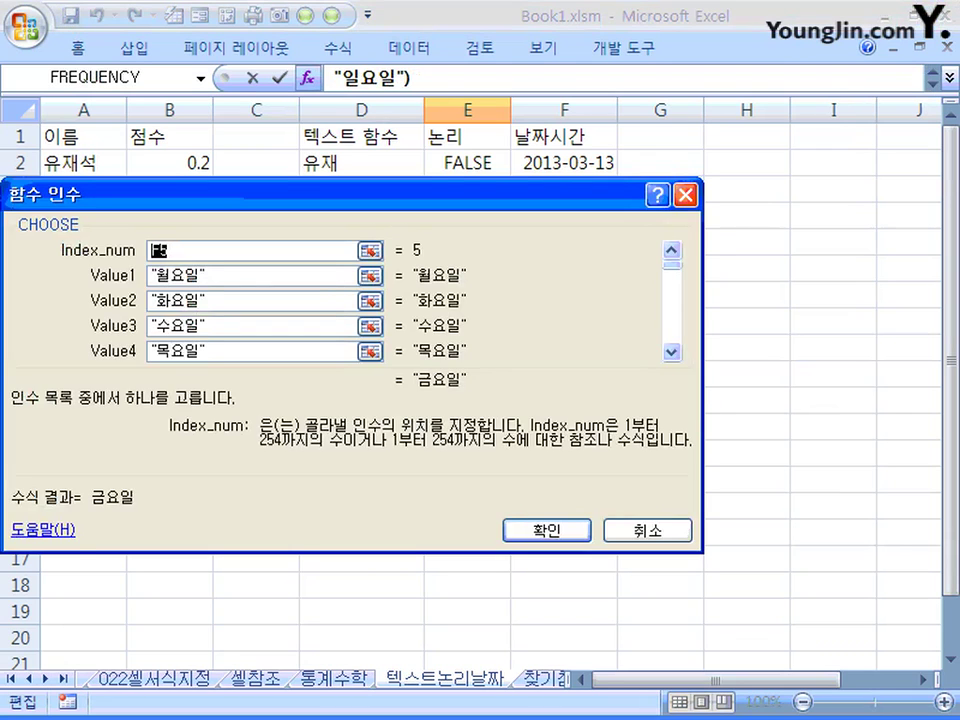
drag(320, 194, 481, 315)
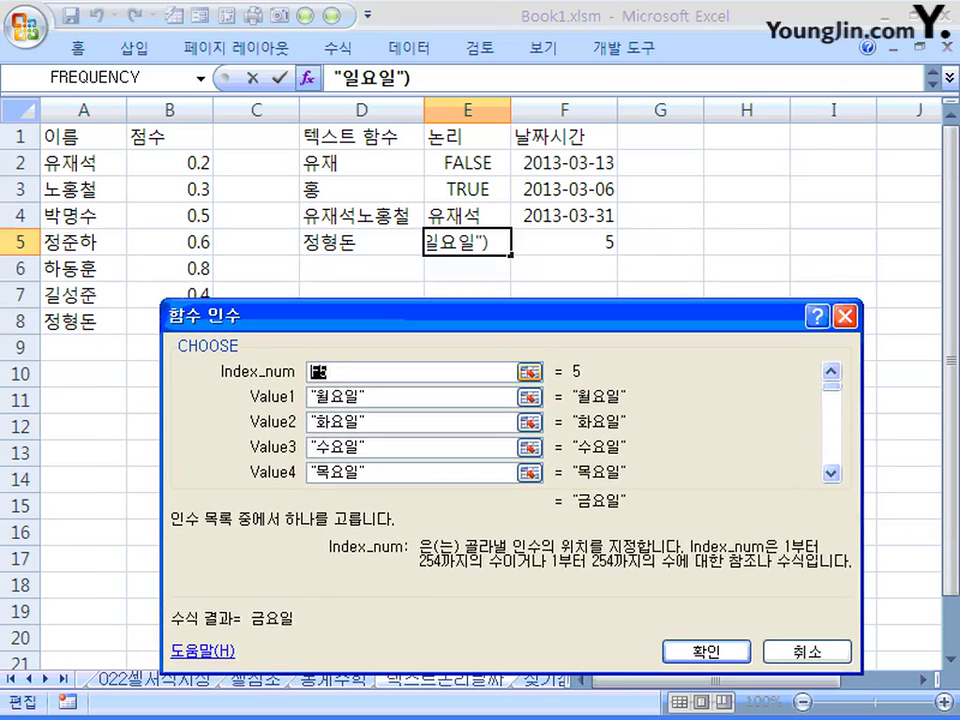
click(332, 372)
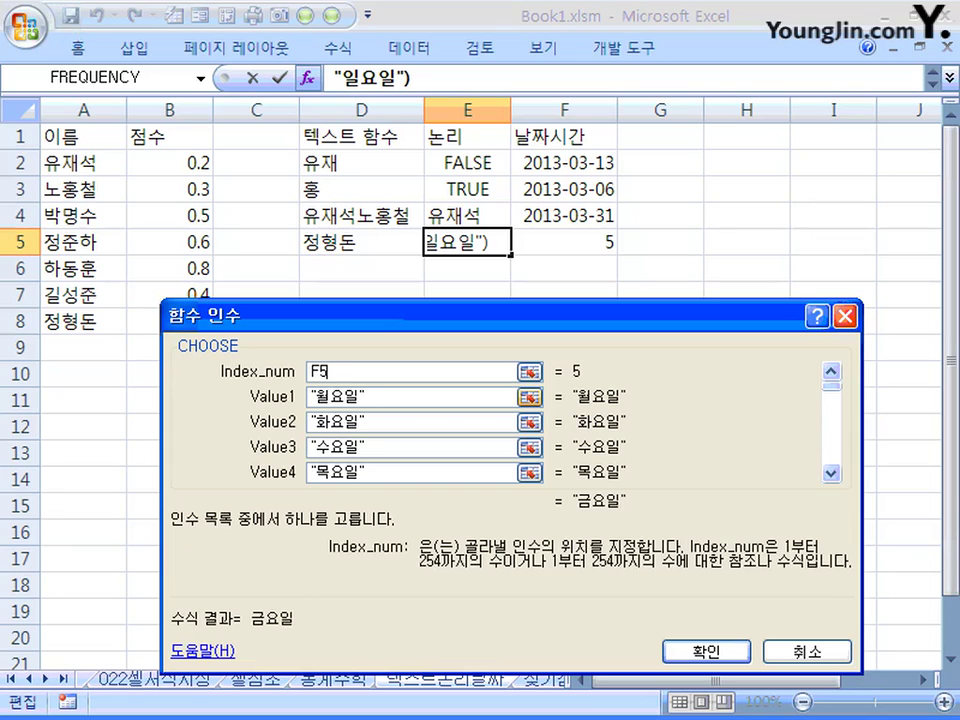
key(Tab)
key(Tab)
key(Tab)
key(Tab)
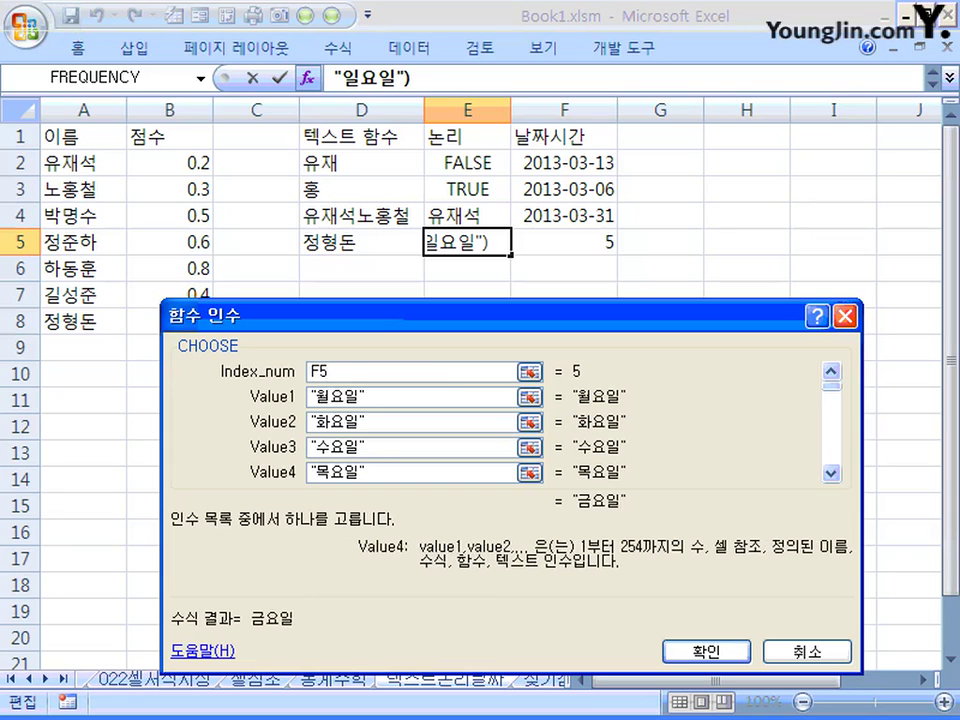
key(Tab)
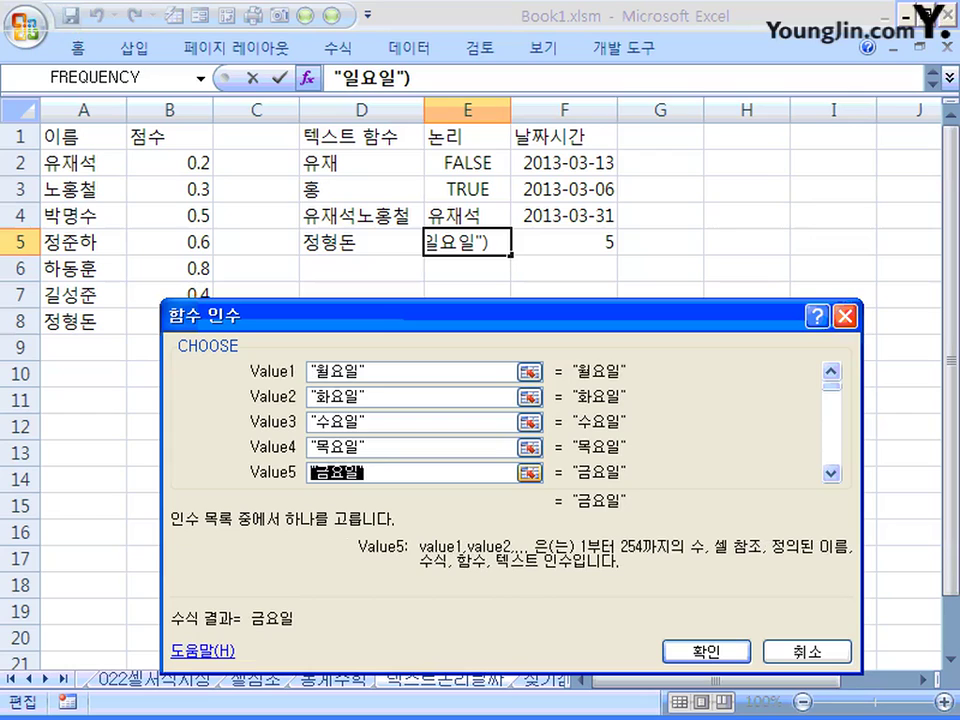
key(Right)
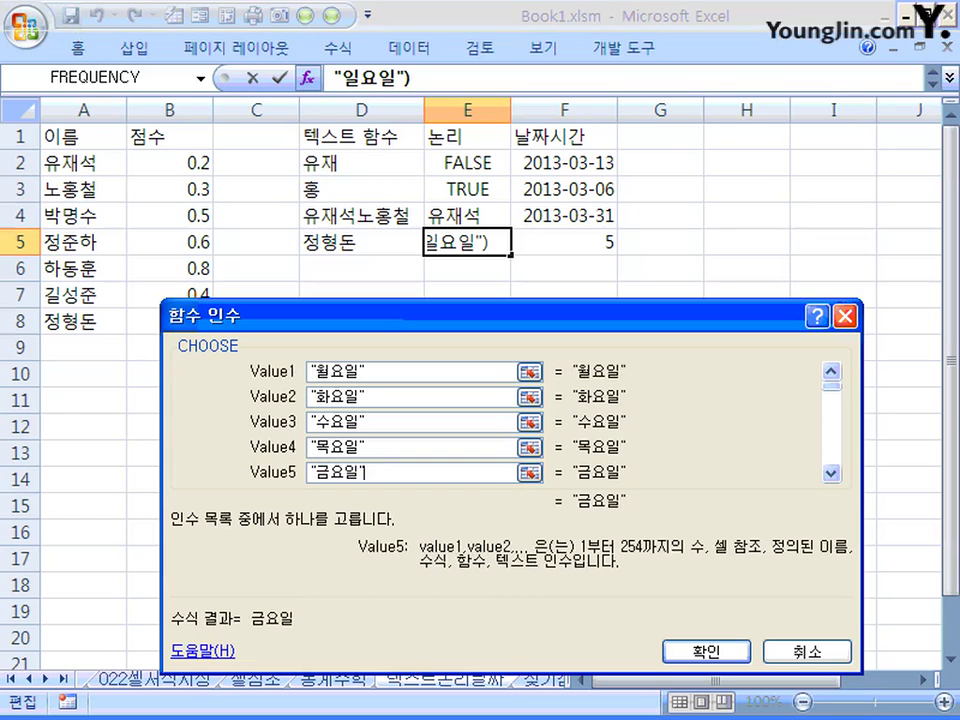
key(Return)
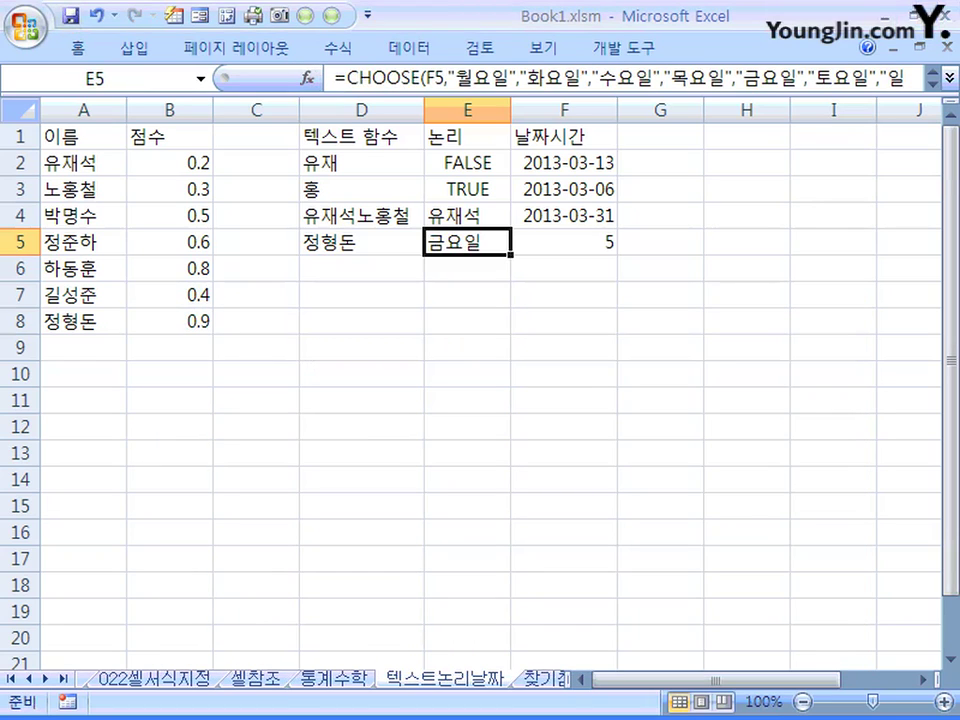
View the DATE formula in F2 and highlight the months argument of the EDATE formula in F3
click(564, 163)
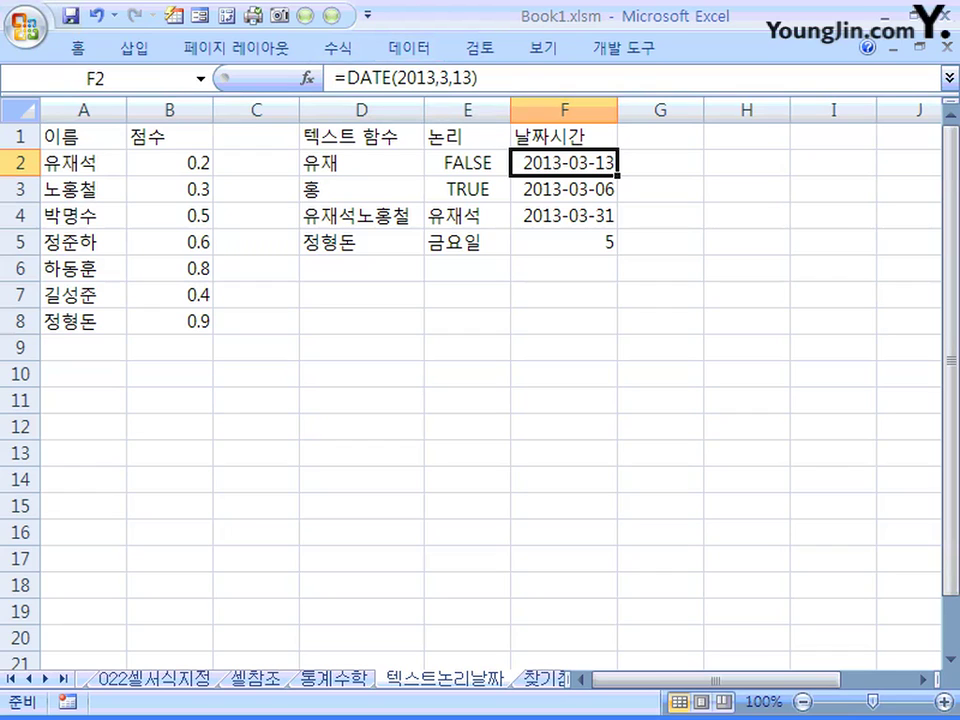
click(564, 189)
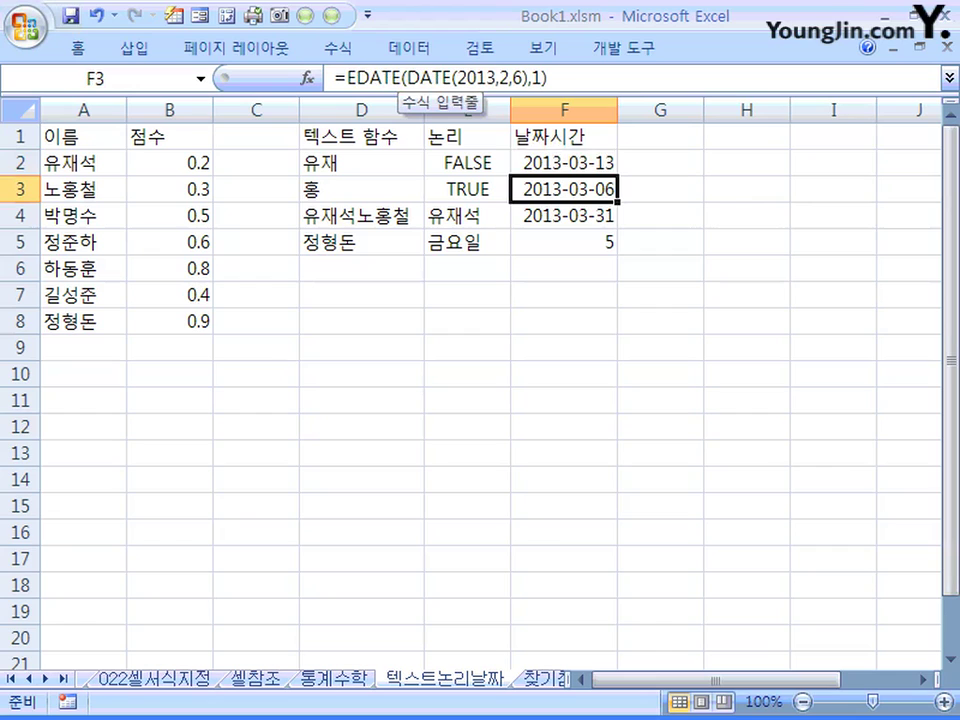
drag(378, 77, 542, 77)
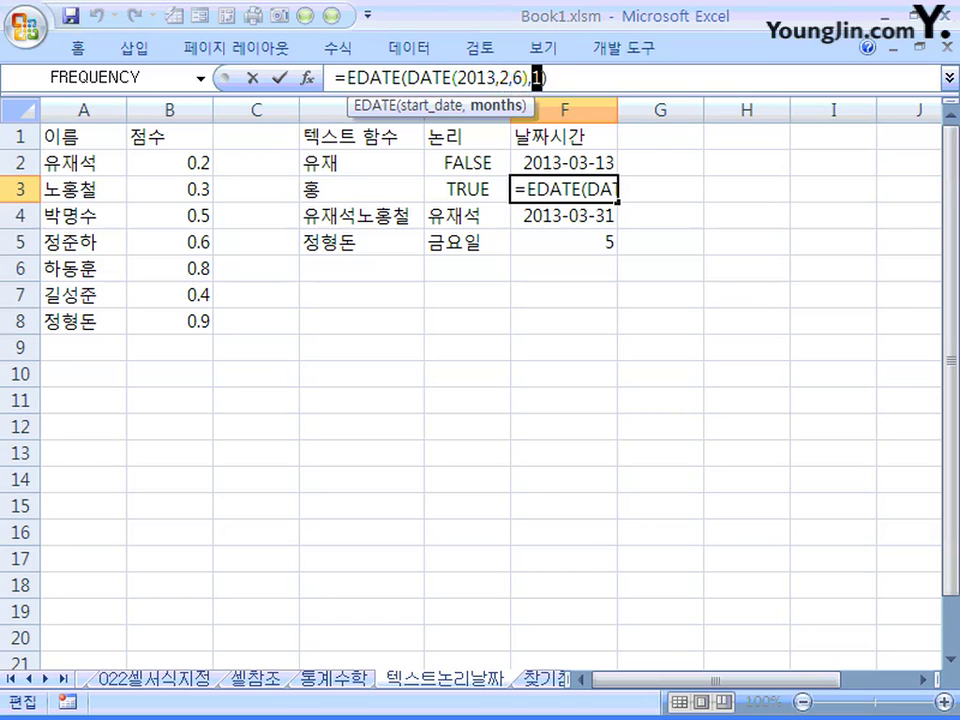
Examine the Start_date and Months arguments of F3's EDATE function, then highlight its months value again without changing the formula
click(307, 77)
drag(200, 232, 457, 319)
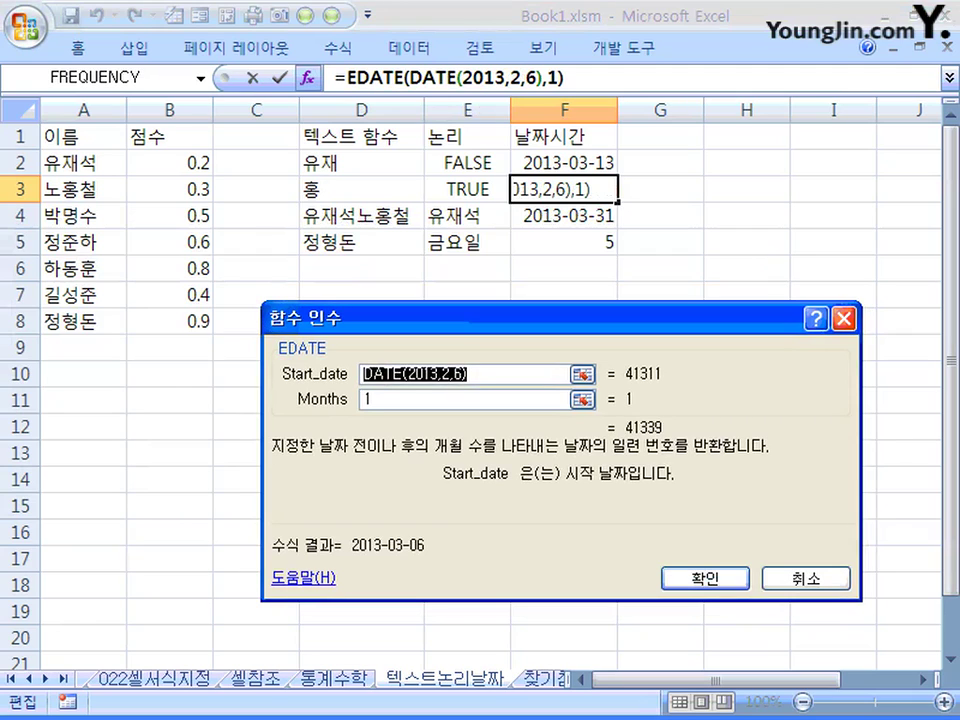
click(468, 374)
drag(468, 374, 352, 374)
click(470, 374)
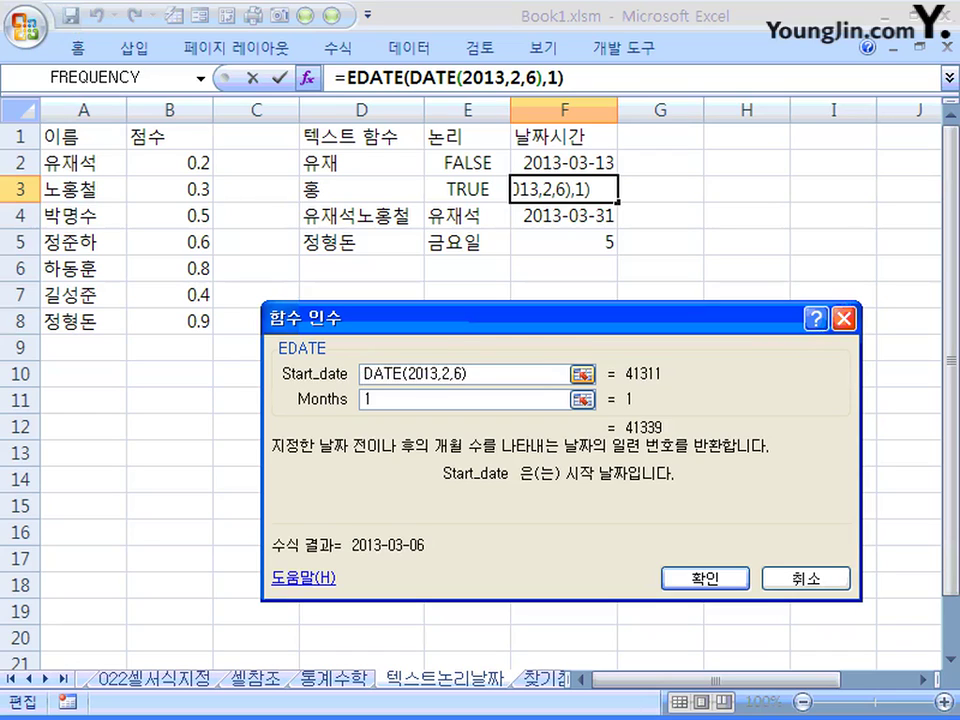
click(468, 399)
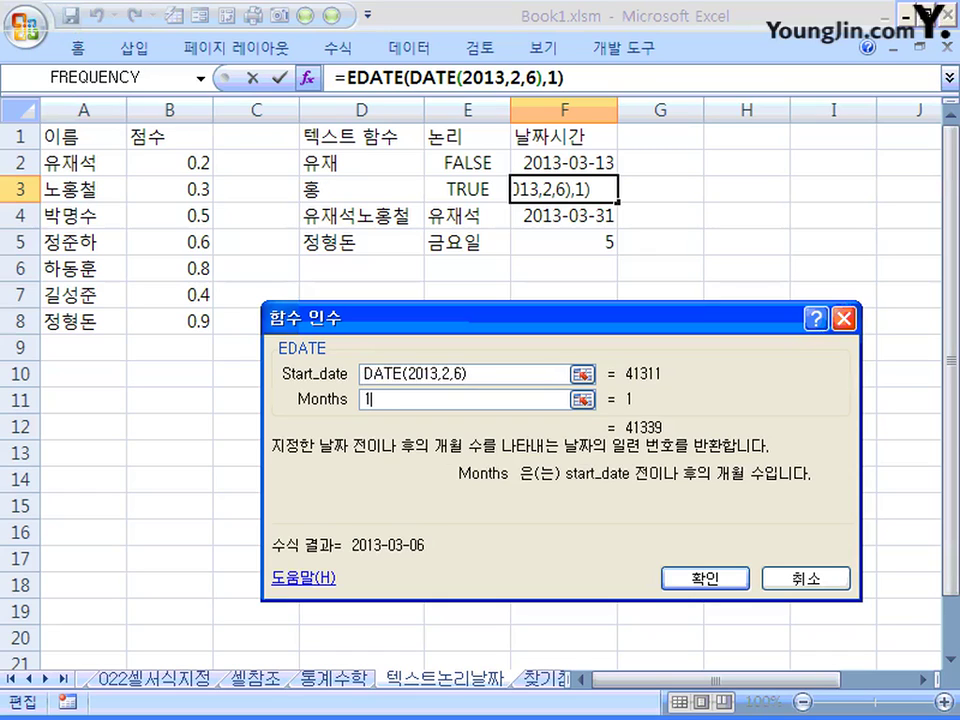
key(Return)
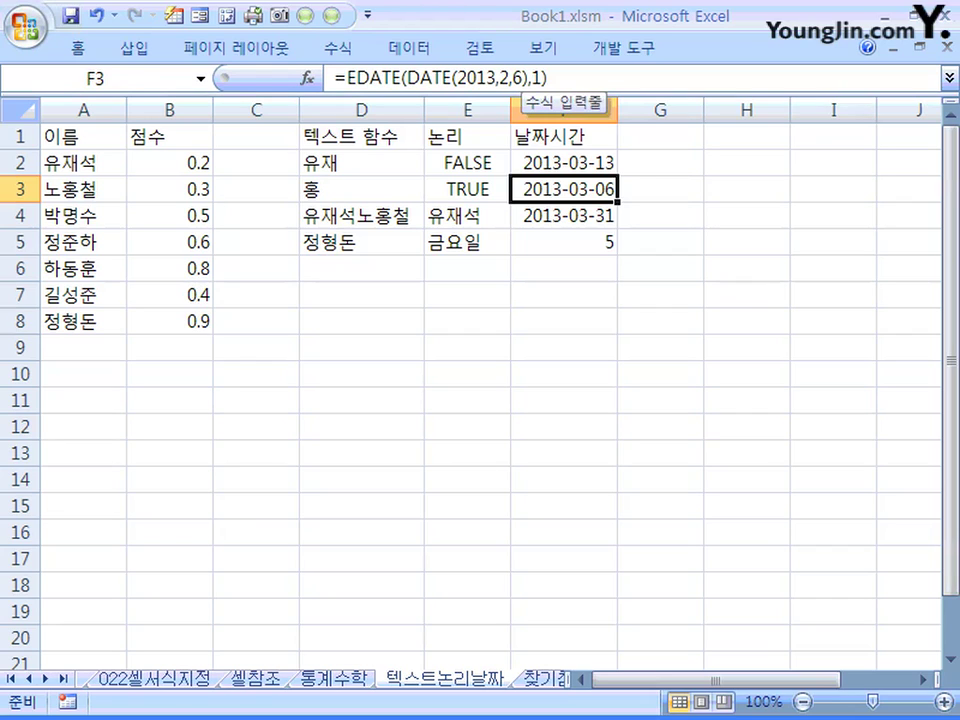
double_click(537, 77)
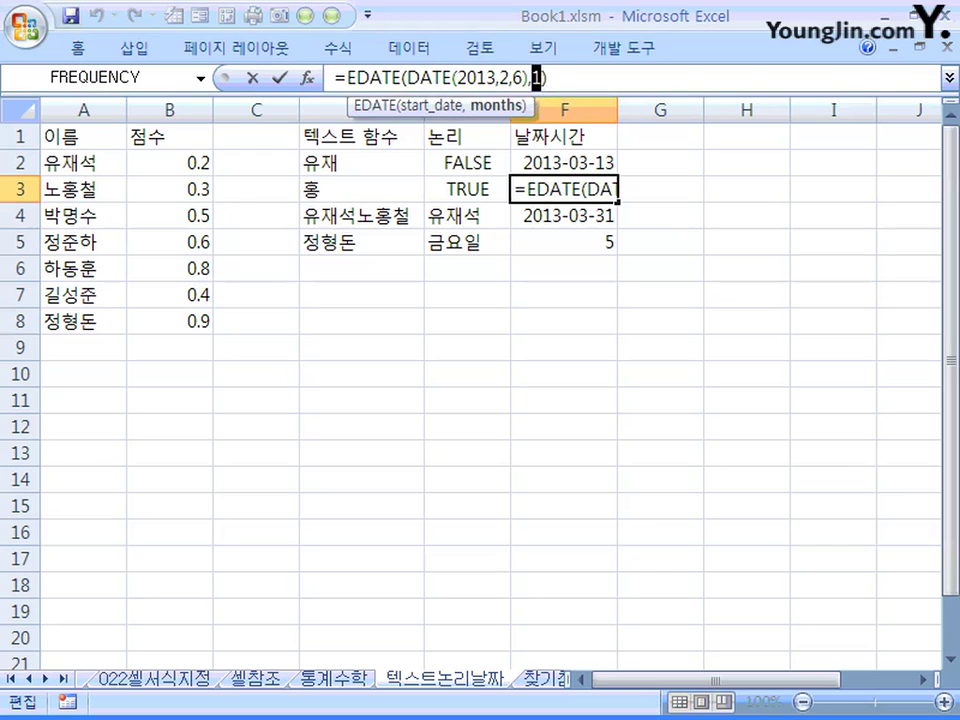
key(Escape)
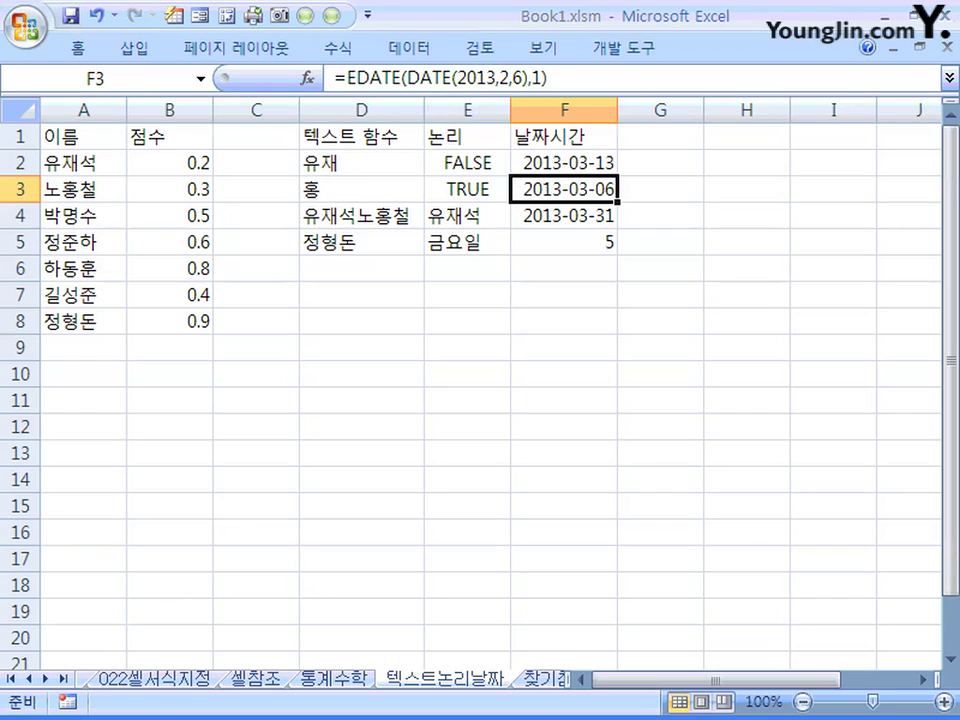
Compare the EOMONTH formula in F4 with the EDATE formula in F3
click(564, 216)
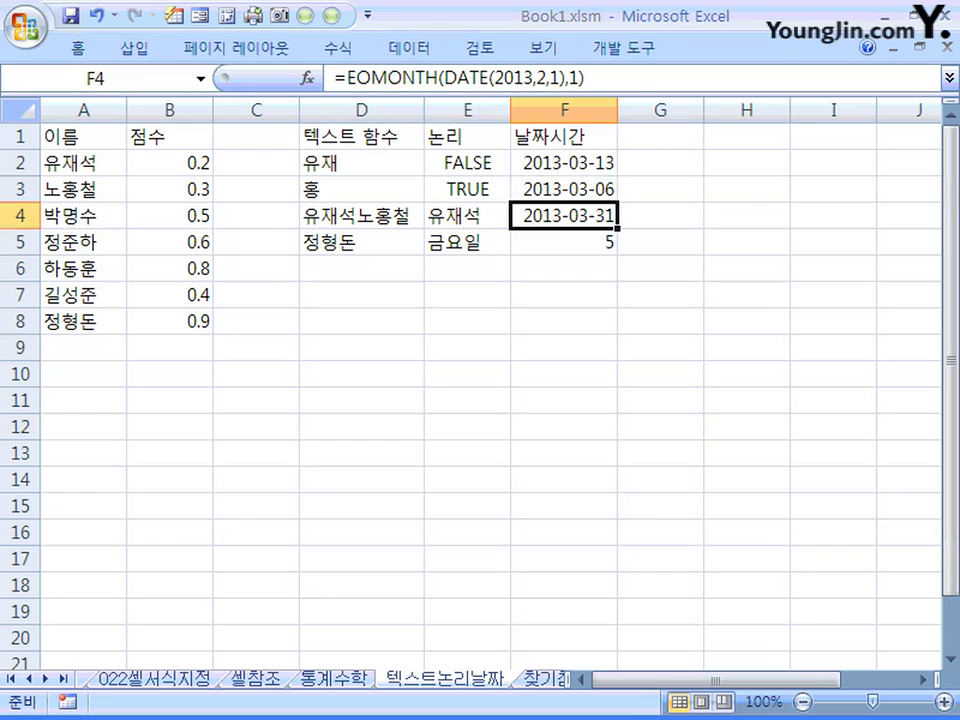
click(564, 189)
click(564, 216)
click(564, 189)
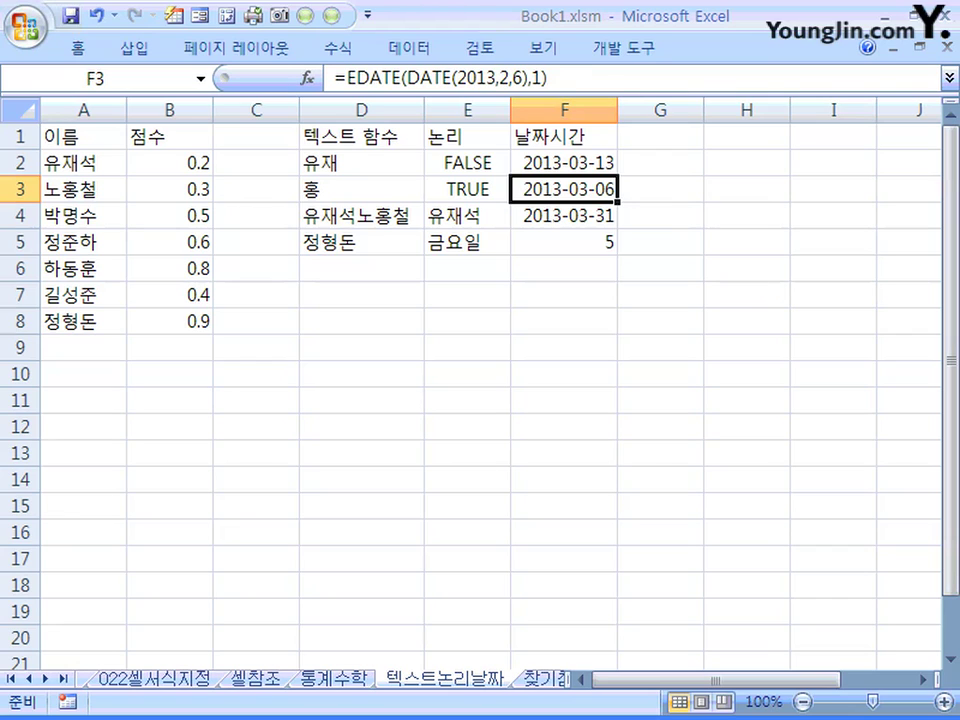
Examine the Start_date and Months arguments of the EOMONTH function in F4 and close them unchanged
click(564, 216)
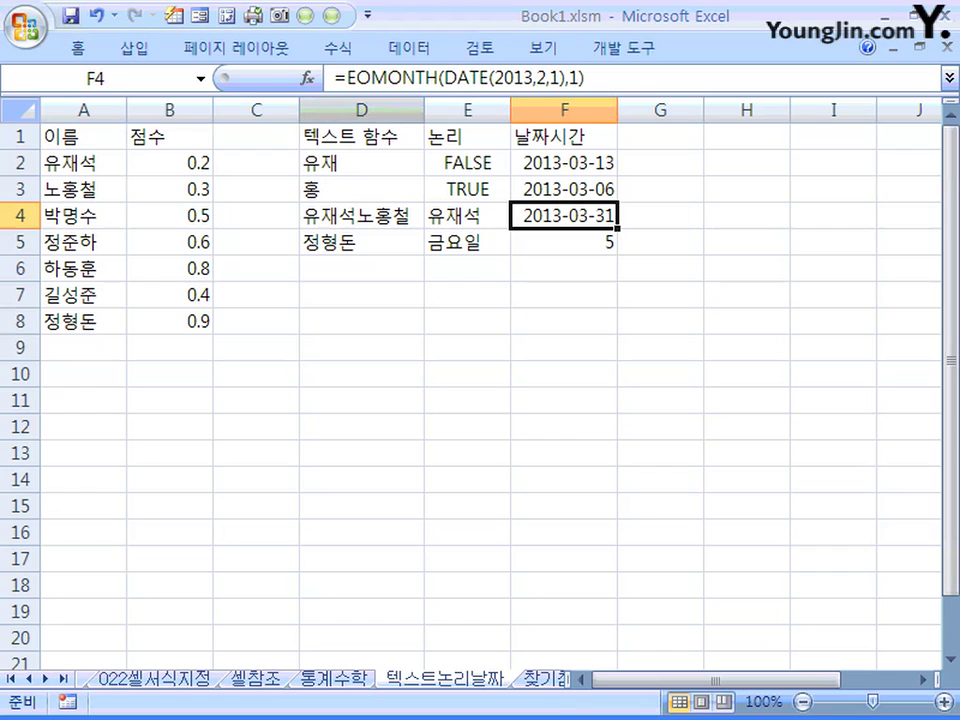
click(308, 78)
drag(330, 230, 536, 292)
click(470, 374)
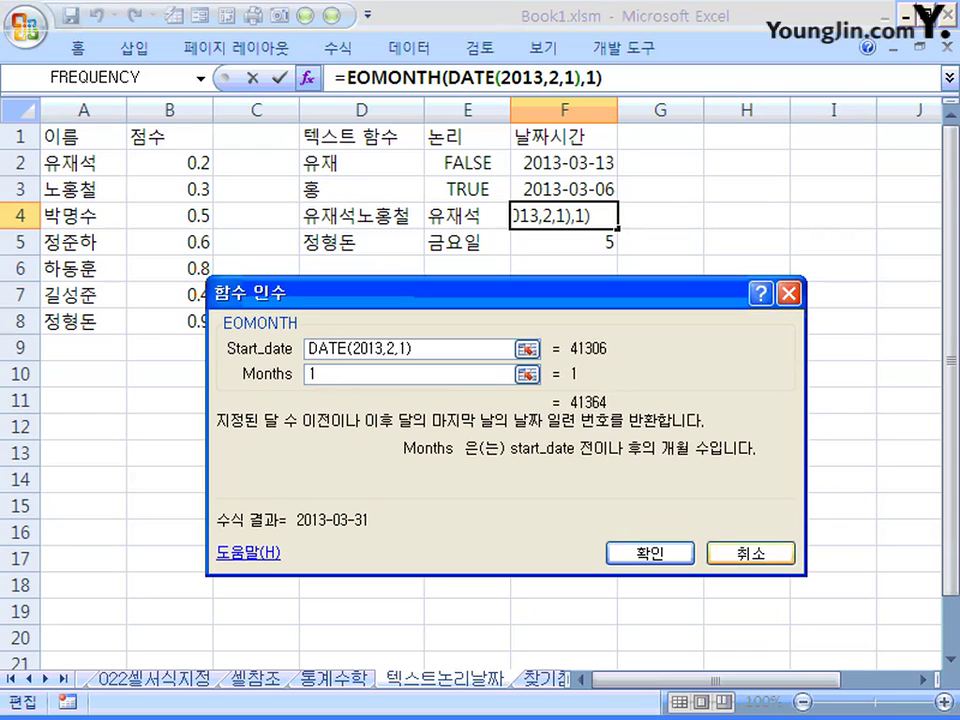
key(Return)
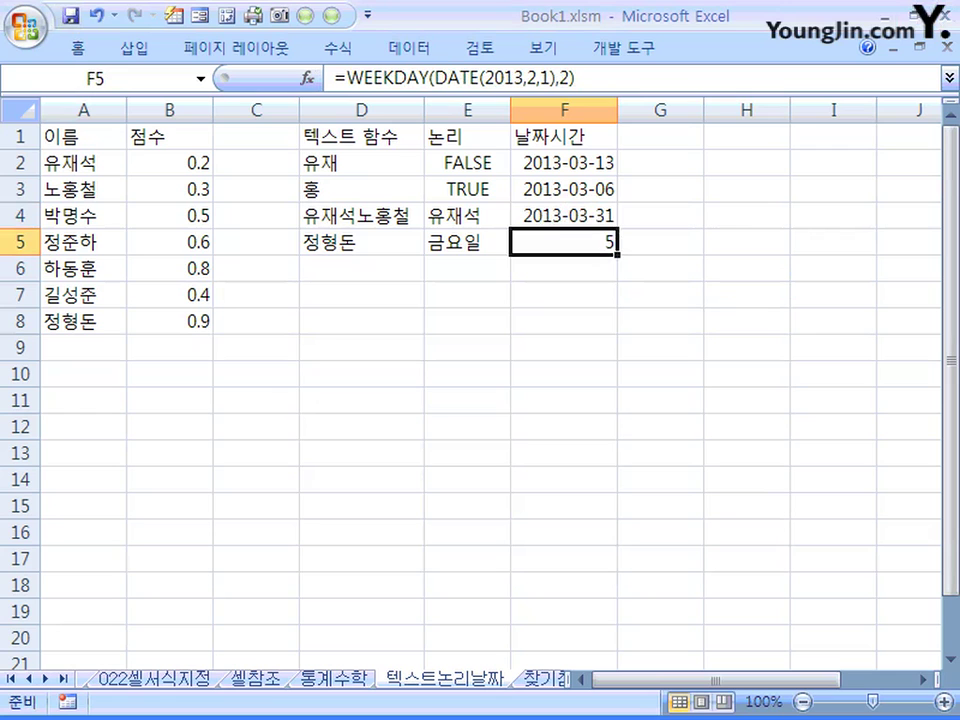
Examine the Serial_number and Return_type arguments of the WEEKDAY function in F5 and close them unchanged
click(308, 79)
drag(300, 229, 499, 342)
drag(414, 342, 453, 346)
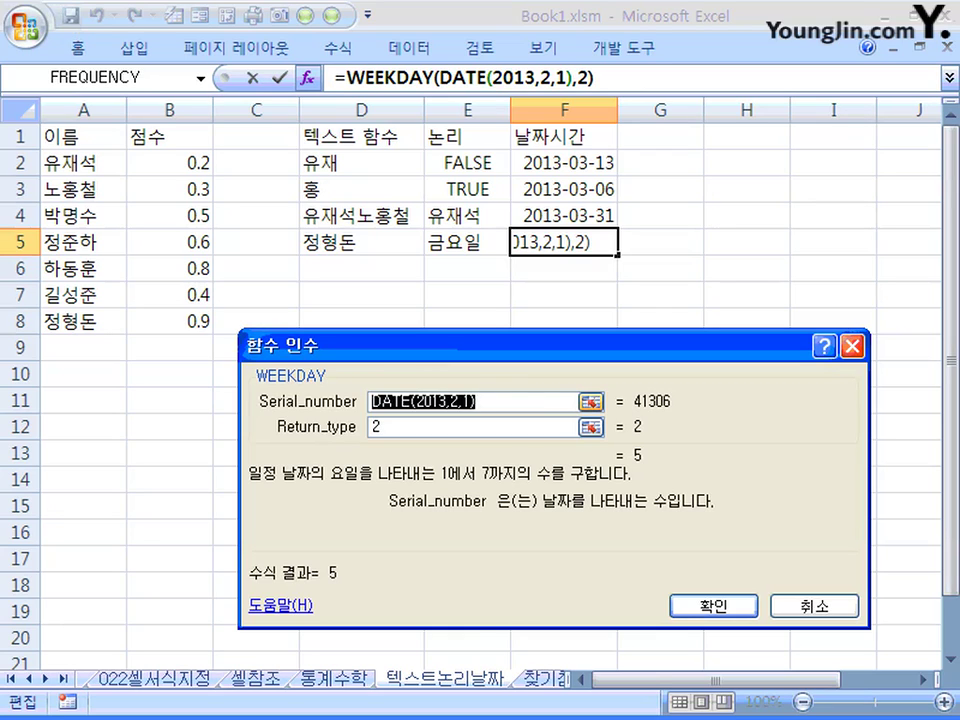
click(478, 402)
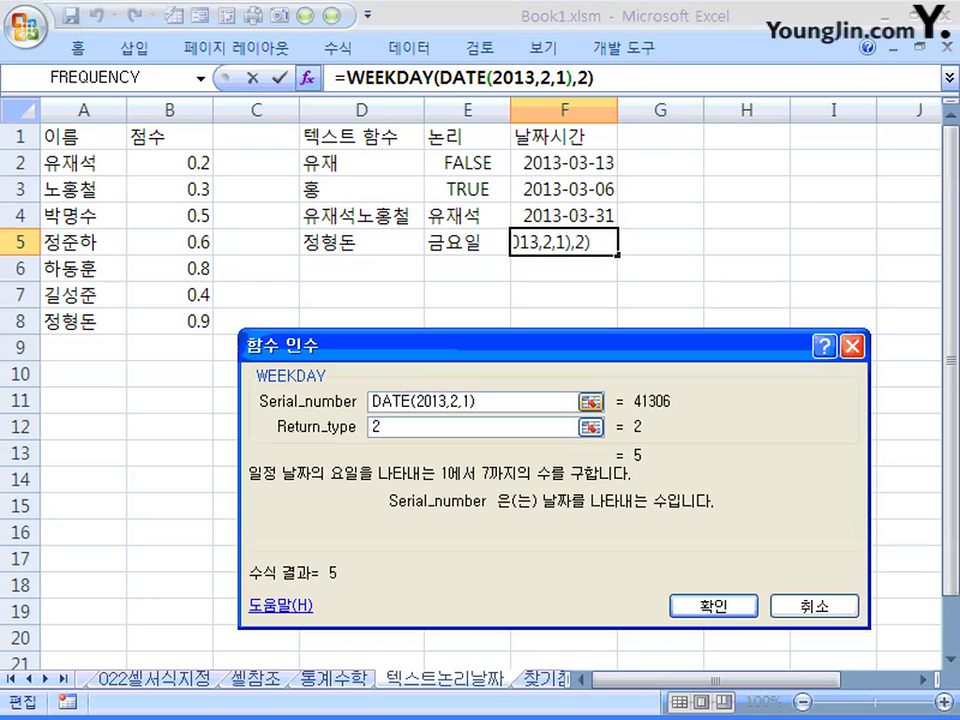
click(382, 427)
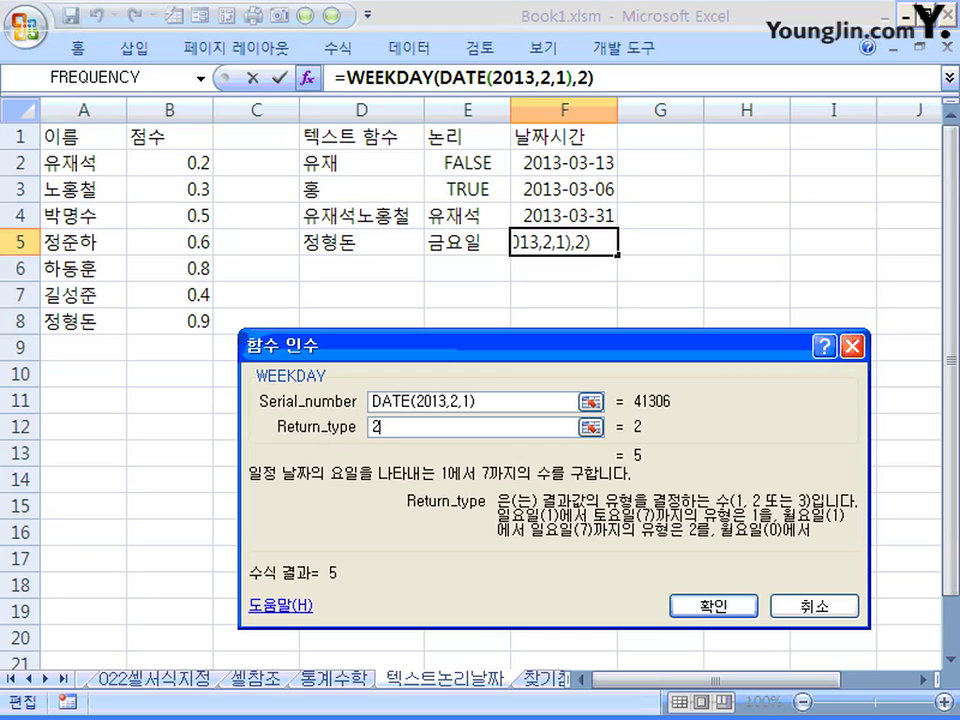
key(Return)
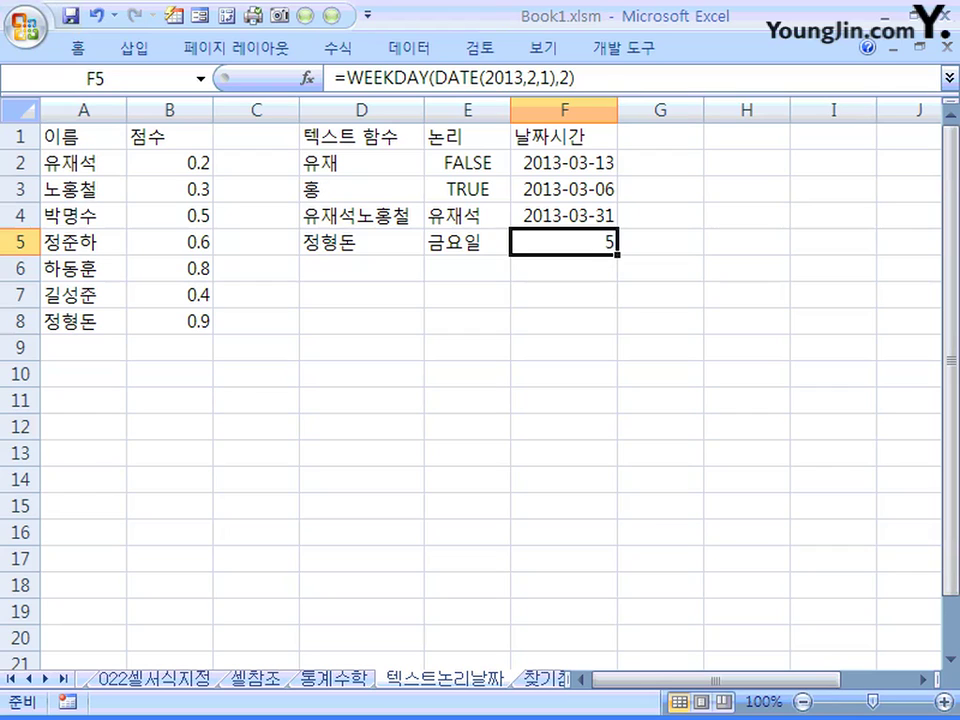
Compare the CHOOSE formula in E5 with the WEEKDAY formula in F5 that supplies its index number
click(467, 242)
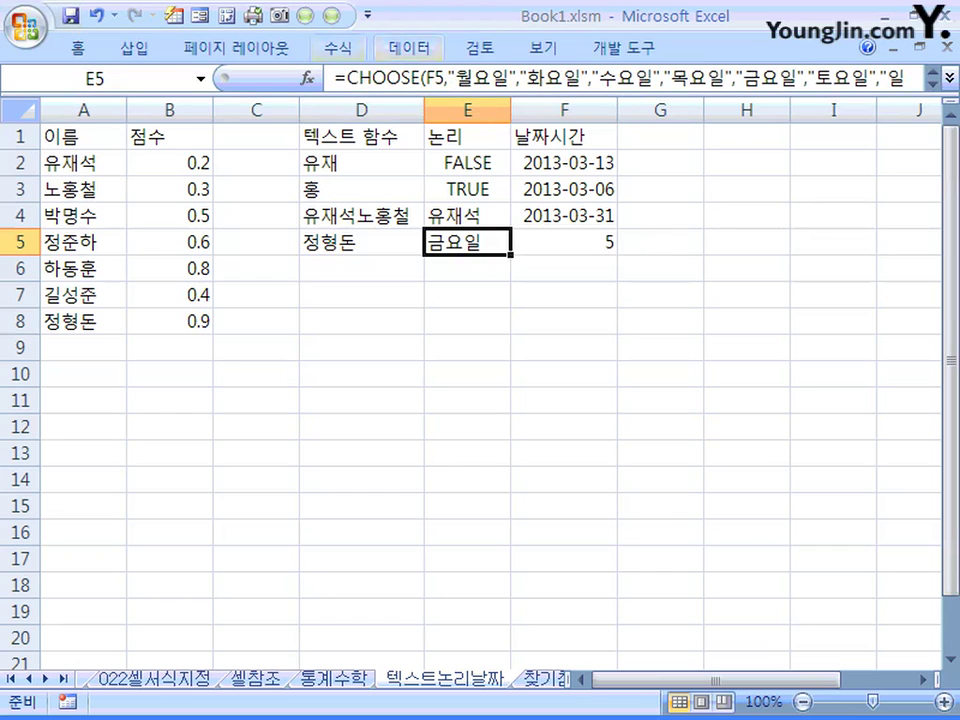
click(564, 242)
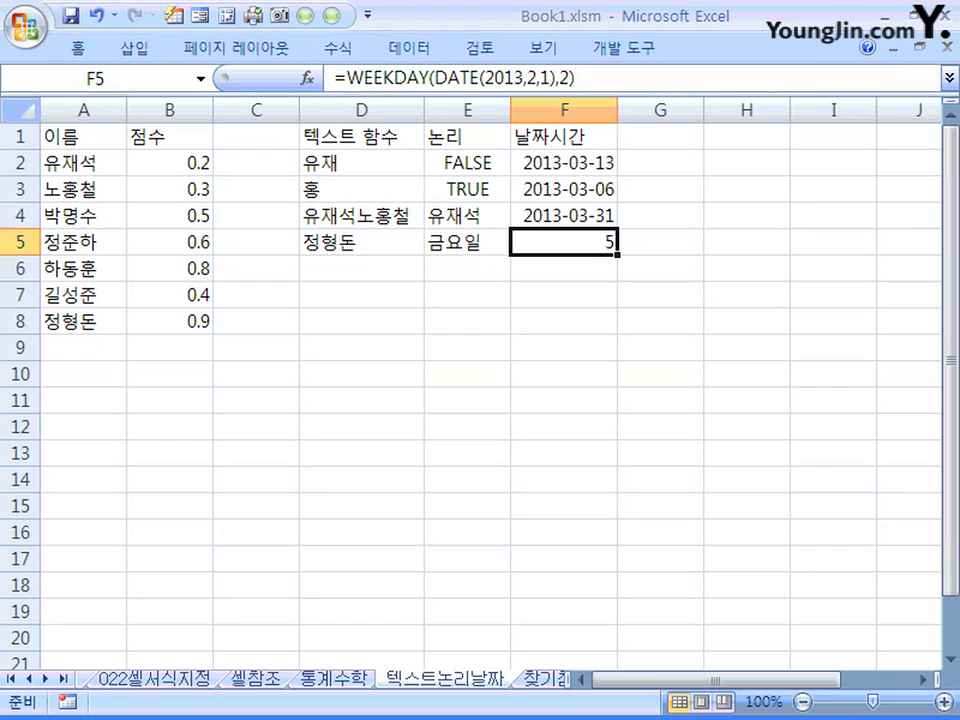
click(467, 242)
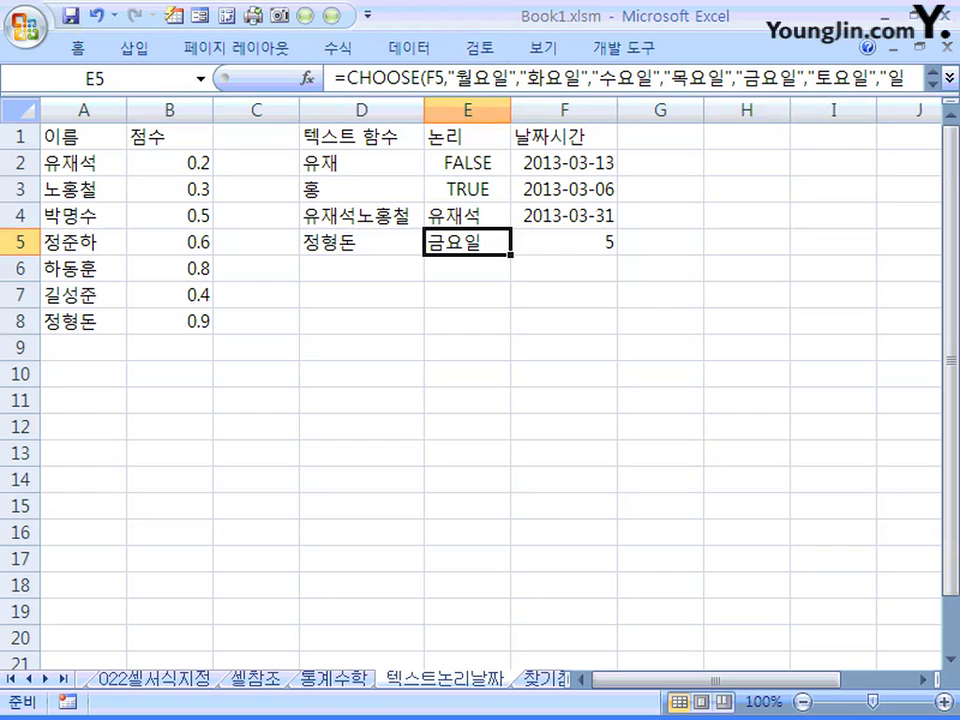
click(564, 242)
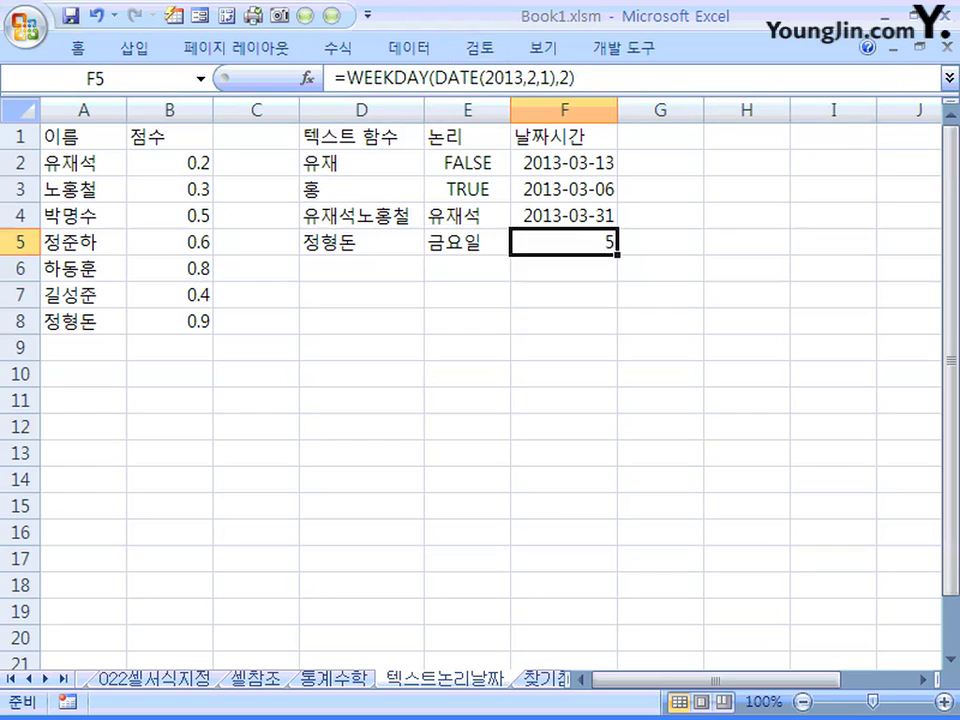